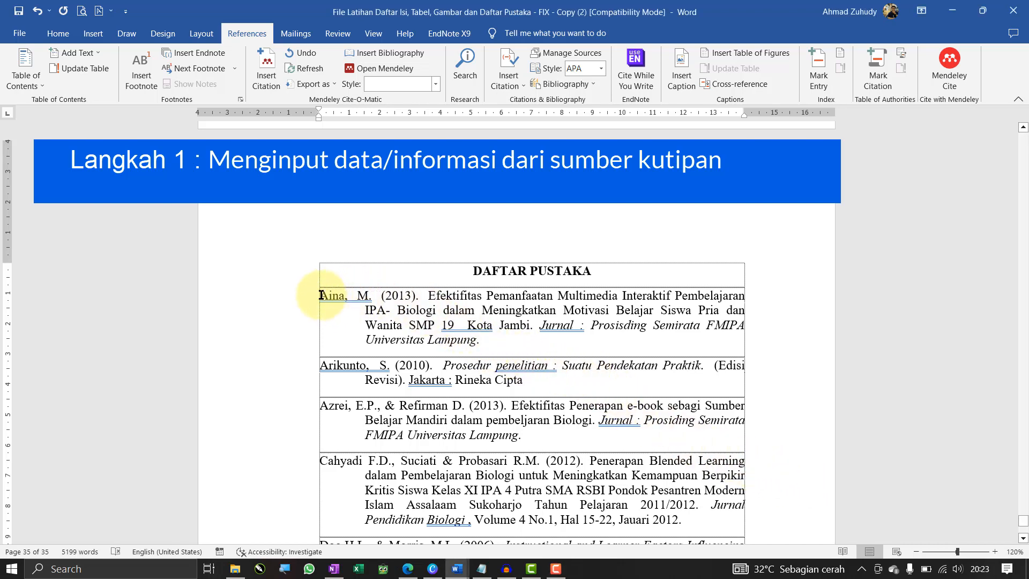
pyautogui.moveTo(322, 294); pyautogui.dragTo(490, 346)
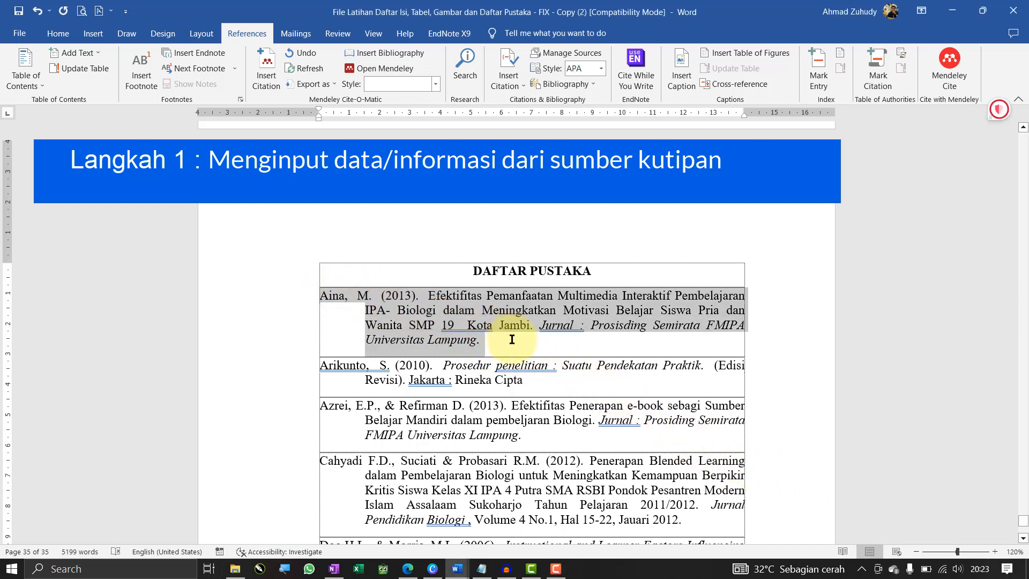
pyautogui.click(513, 342)
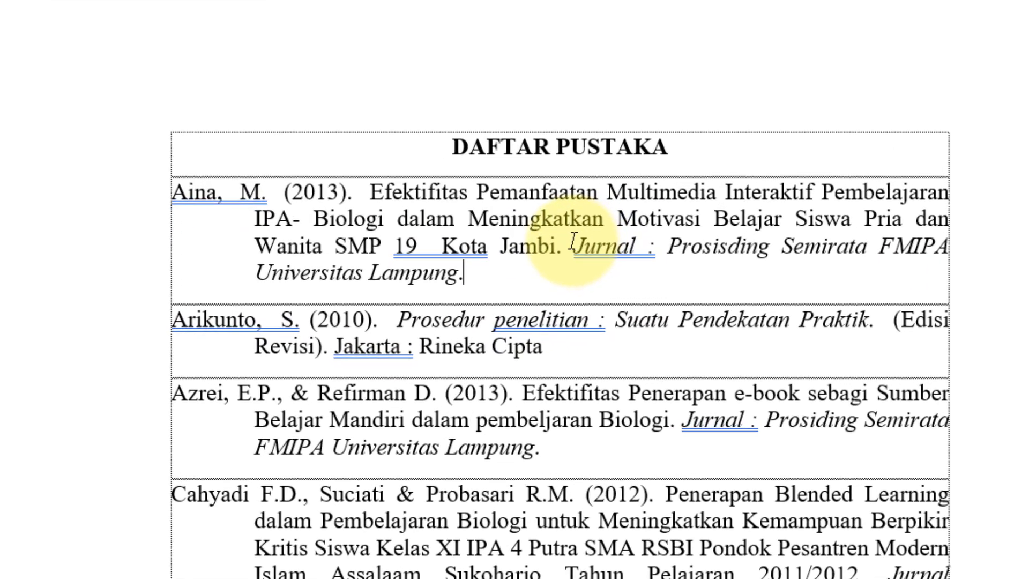
pyautogui.doubleClick(565, 310)
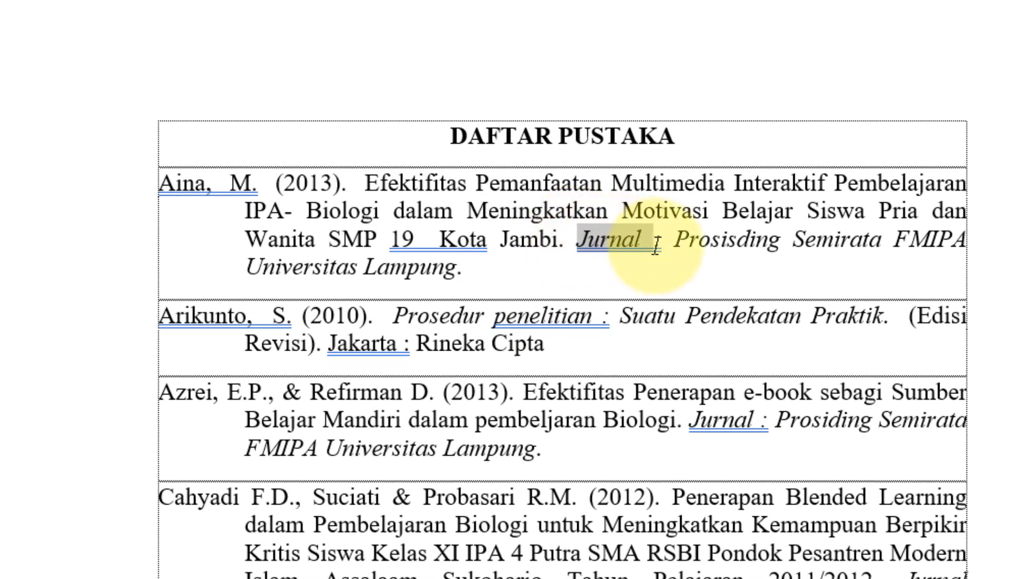
pyautogui.click(540, 284)
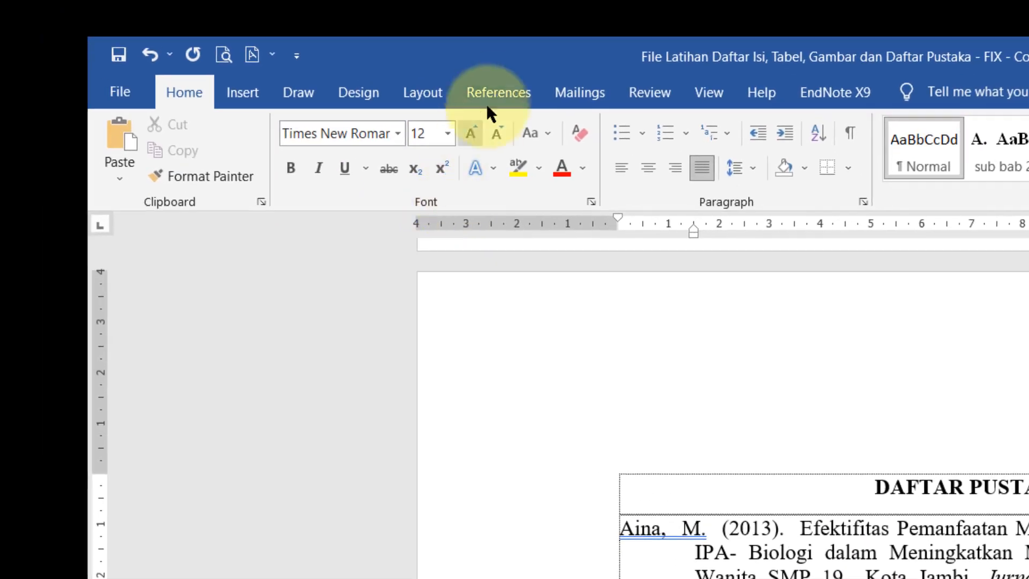
# Start a new Journal Article citation source, examine its author, title, journal name, year and pages fields, and cancel it.
pyautogui.click(496, 85)
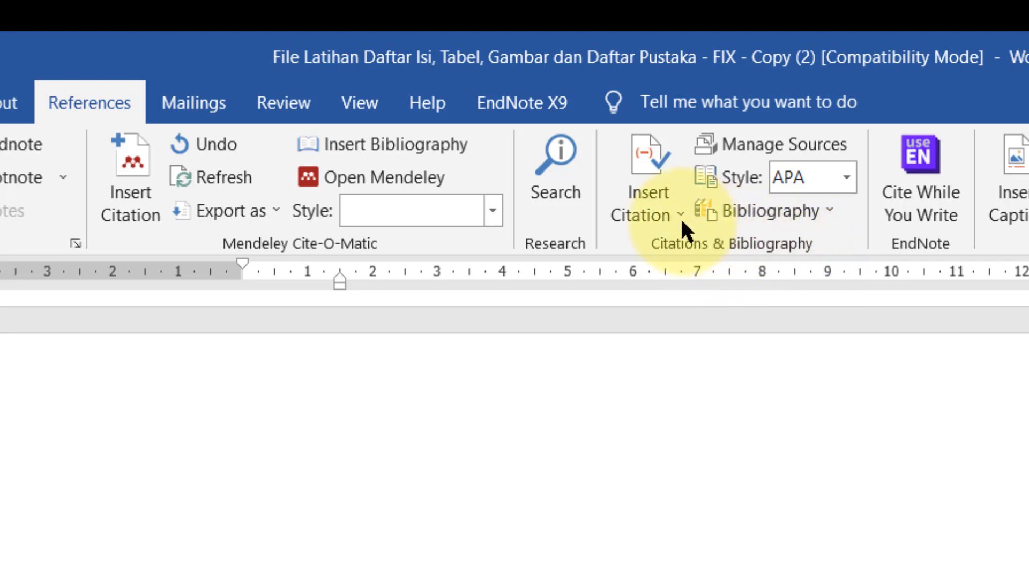
pyautogui.click(659, 207)
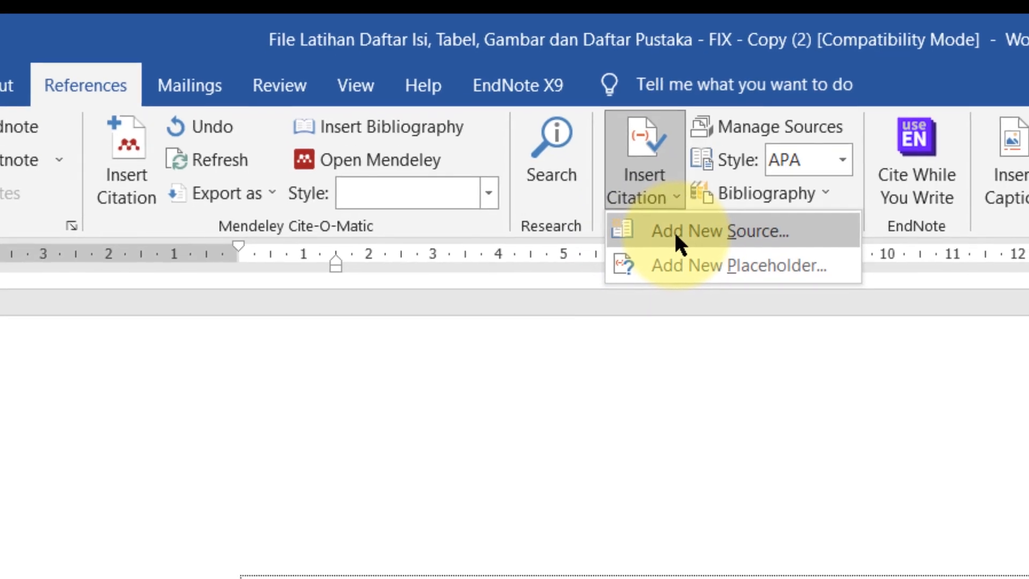
pyautogui.click(678, 248)
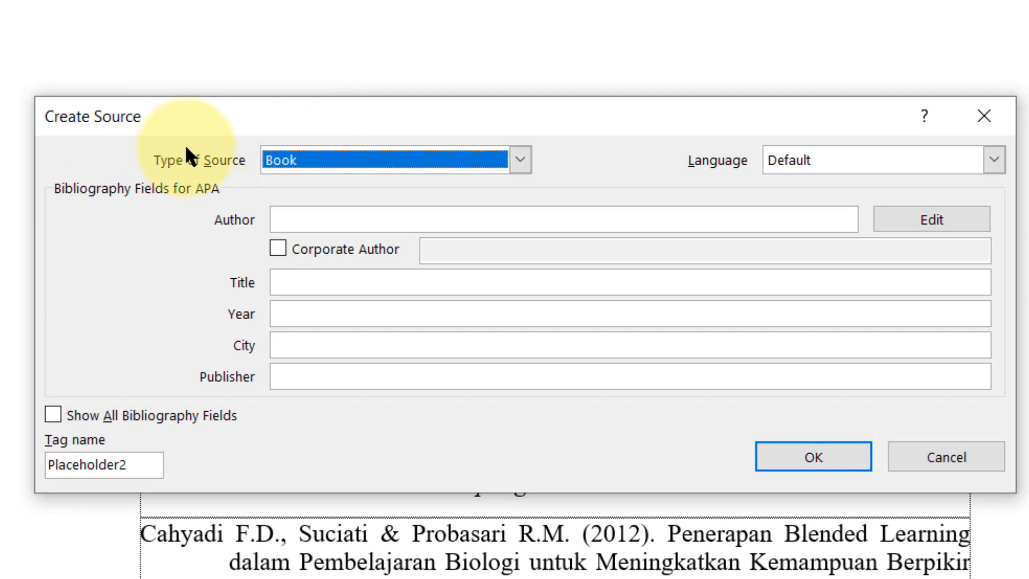
pyautogui.click(392, 167)
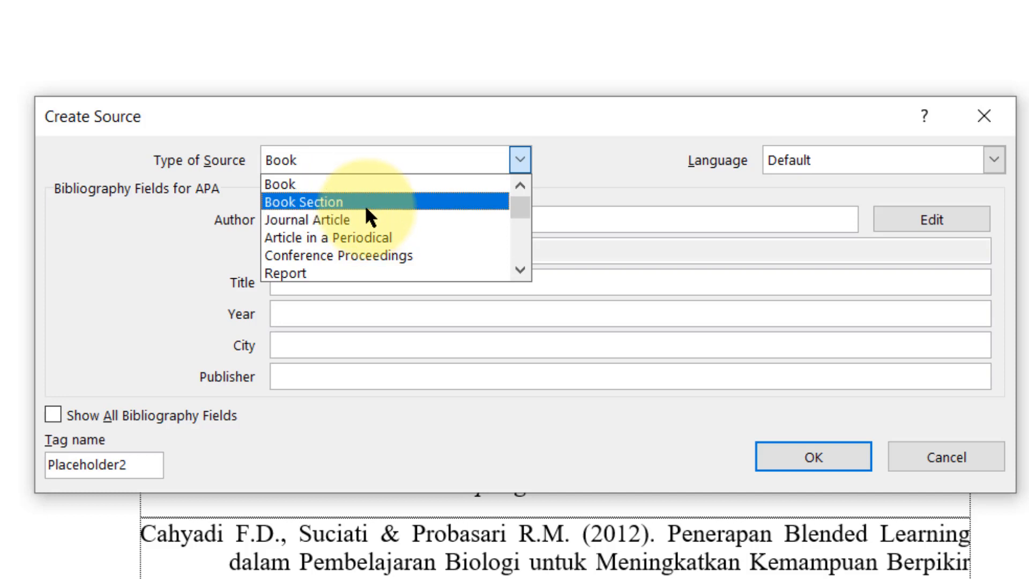
pyautogui.click(342, 220)
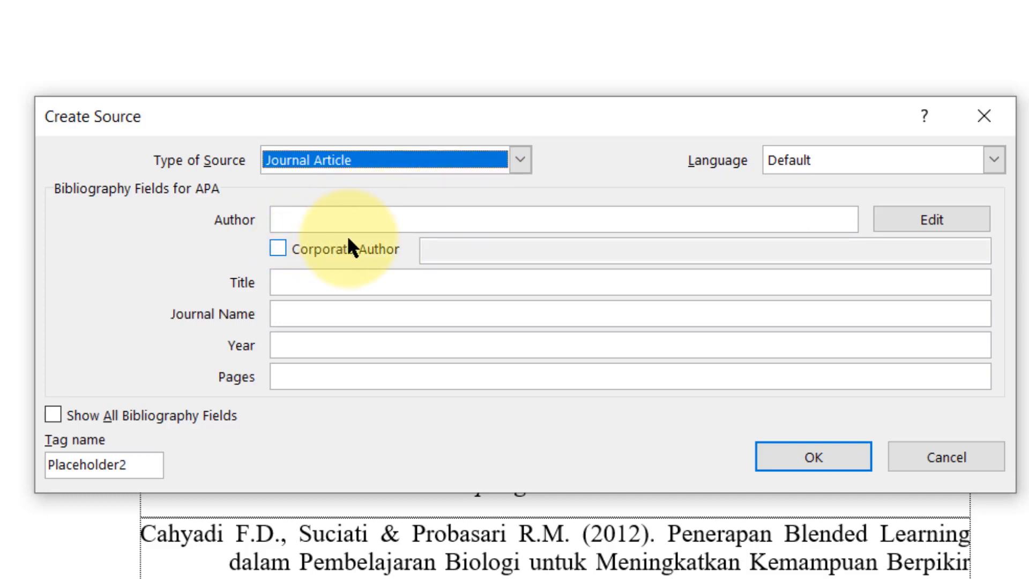
pyautogui.moveTo(442, 108); pyautogui.dragTo(425, 307)
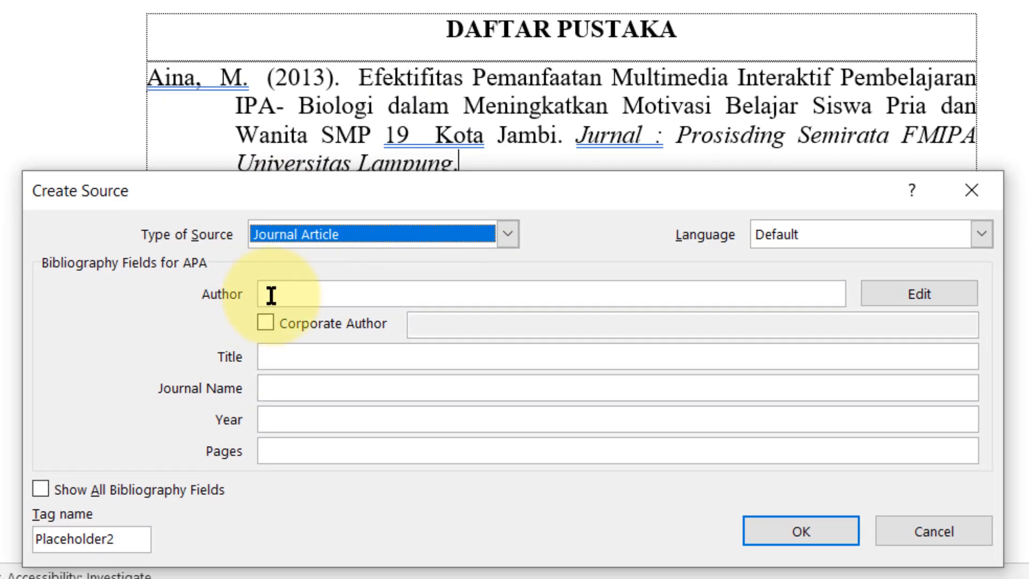
pyautogui.click(273, 397)
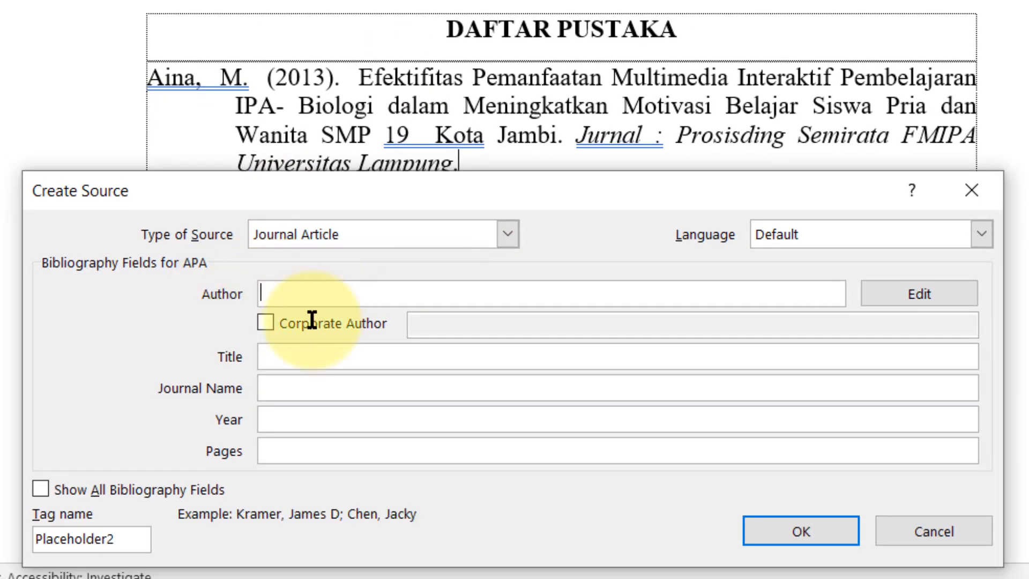
pyautogui.click(276, 358)
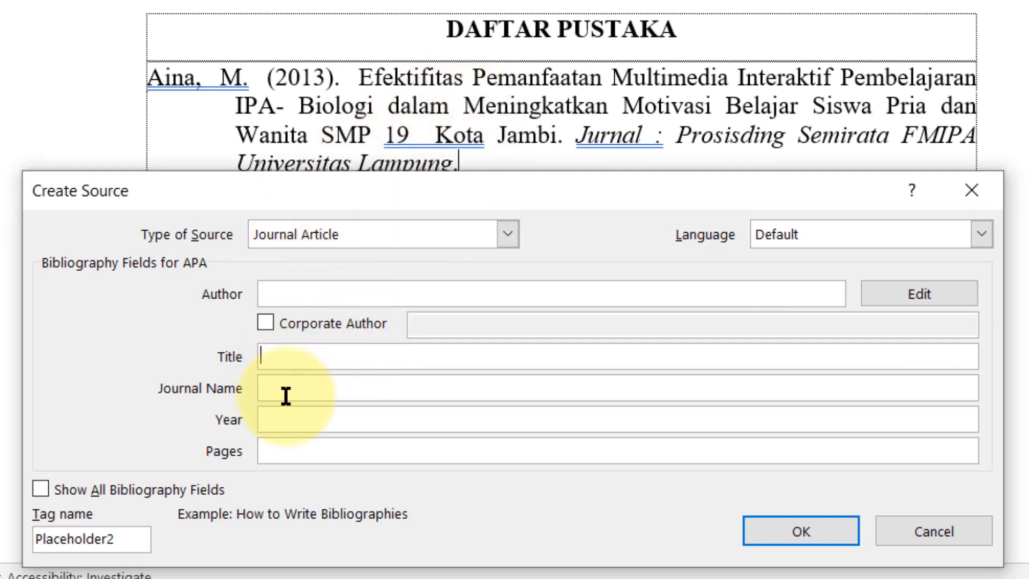
pyautogui.click(306, 378)
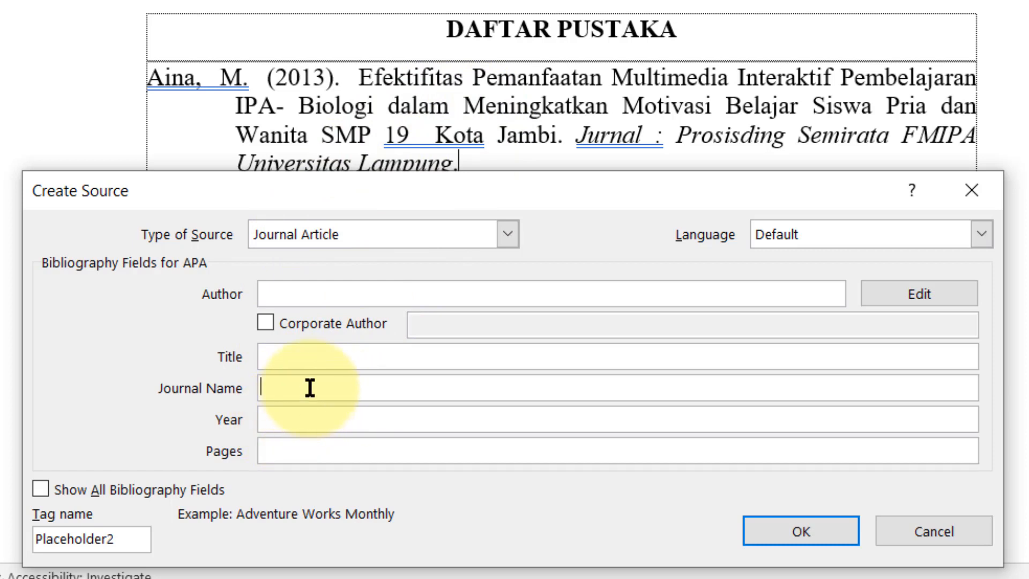
pyautogui.click(279, 417)
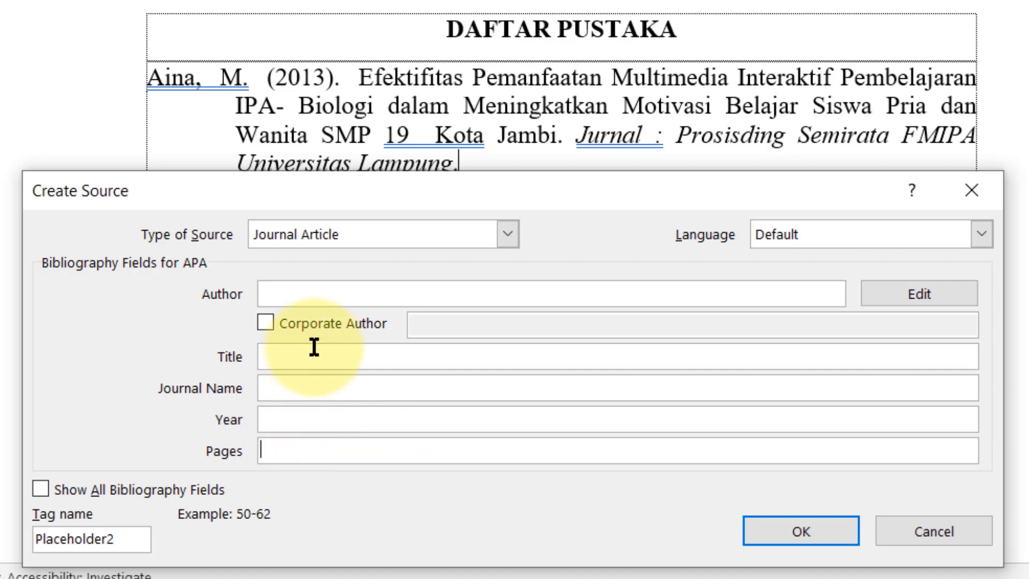
pyautogui.click(355, 293)
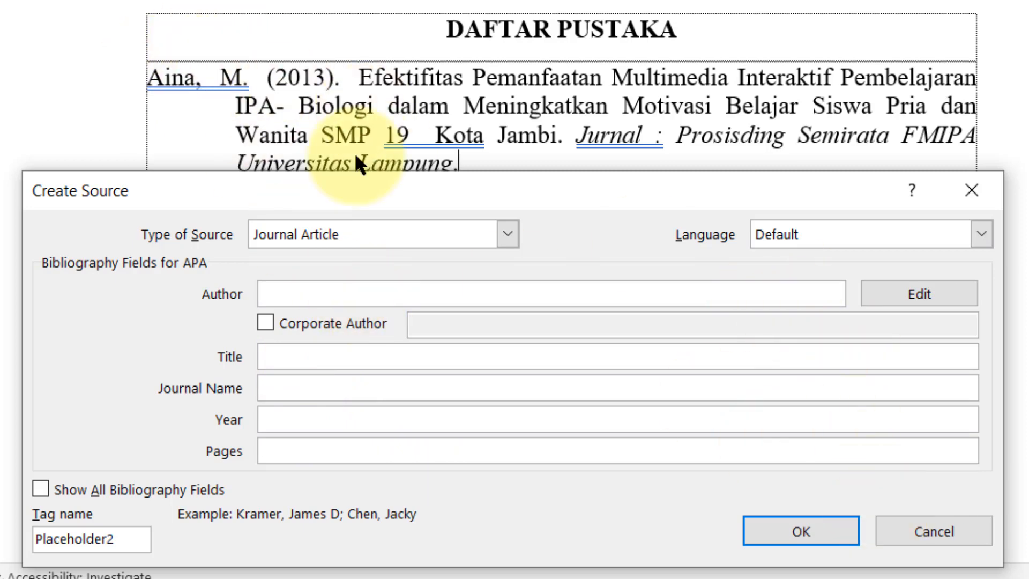
pyautogui.click(933, 532)
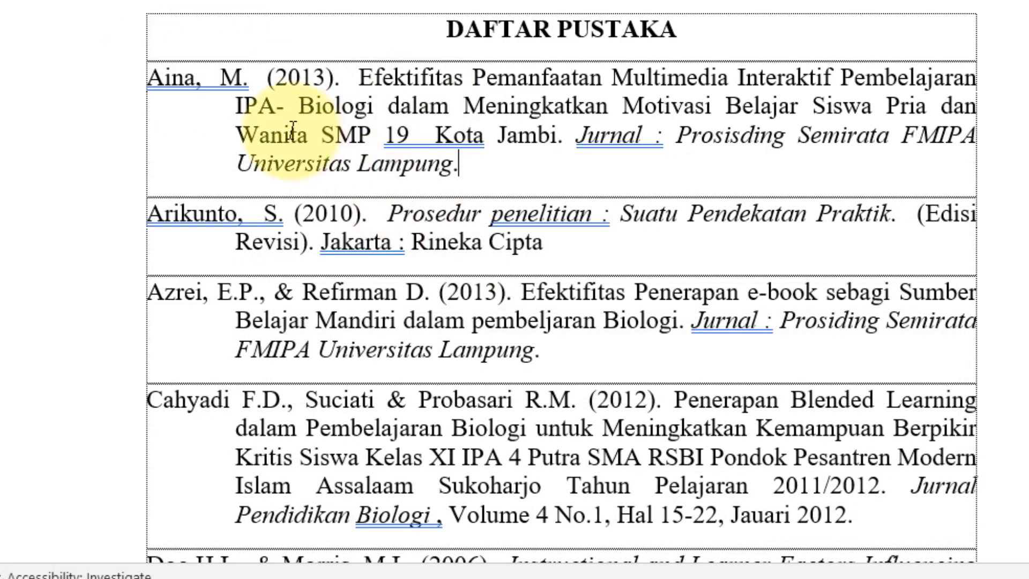
# Put the first bibliography entry into the title of a new Journal Article source and move the author's name to the author field.
pyautogui.moveTo(149, 80); pyautogui.dragTo(467, 168)
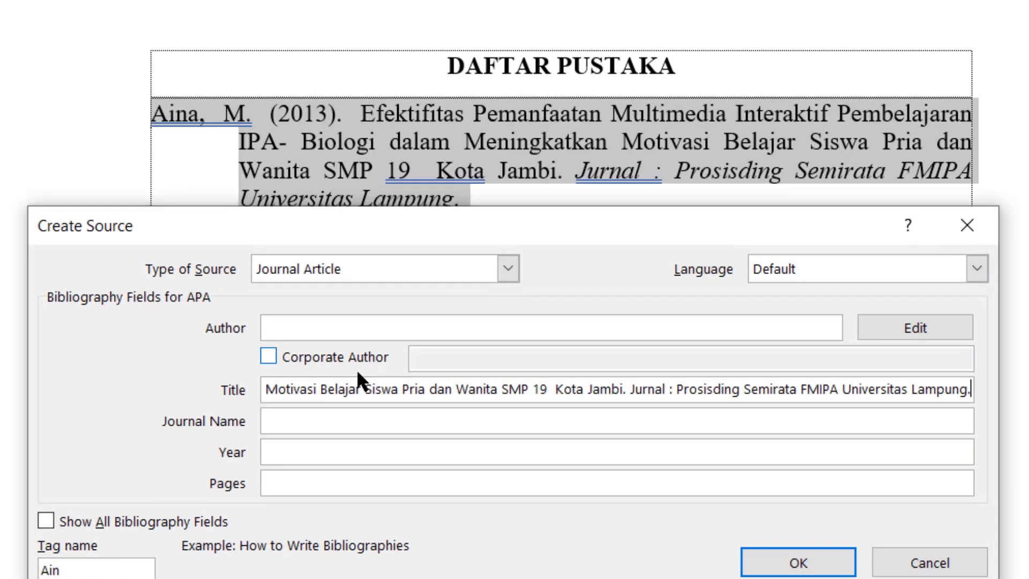
pyautogui.click(386, 390)
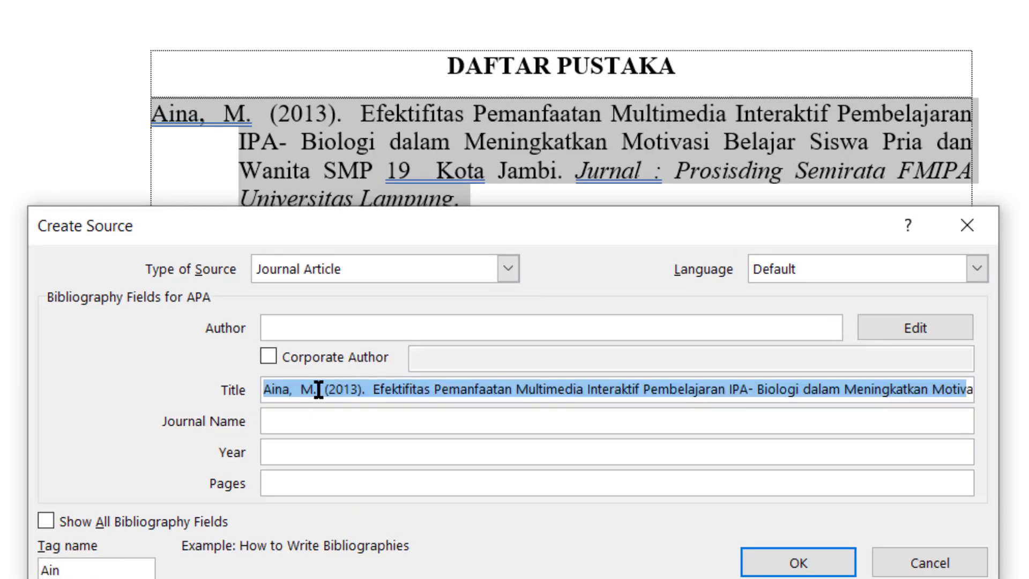
pyautogui.press('Home')
pyautogui.press('Delete')
pyautogui.press('Delete')
pyautogui.press('Delete')
pyautogui.press('Delete')
pyautogui.press('Delete')
pyautogui.press('Delete')
pyautogui.press('Delete')
pyautogui.press('Delete')
pyautogui.press('Delete')
pyautogui.click(315, 324)
pyautogui.write('Aina,  M.')
# Remove the parenthesised year from the start of the source title and set the year to 2013.
pyautogui.moveTo(320, 389); pyautogui.dragTo(263, 389)
pyautogui.press('BackSpace')
pyautogui.click(284, 452)
pyautogui.write('2013')
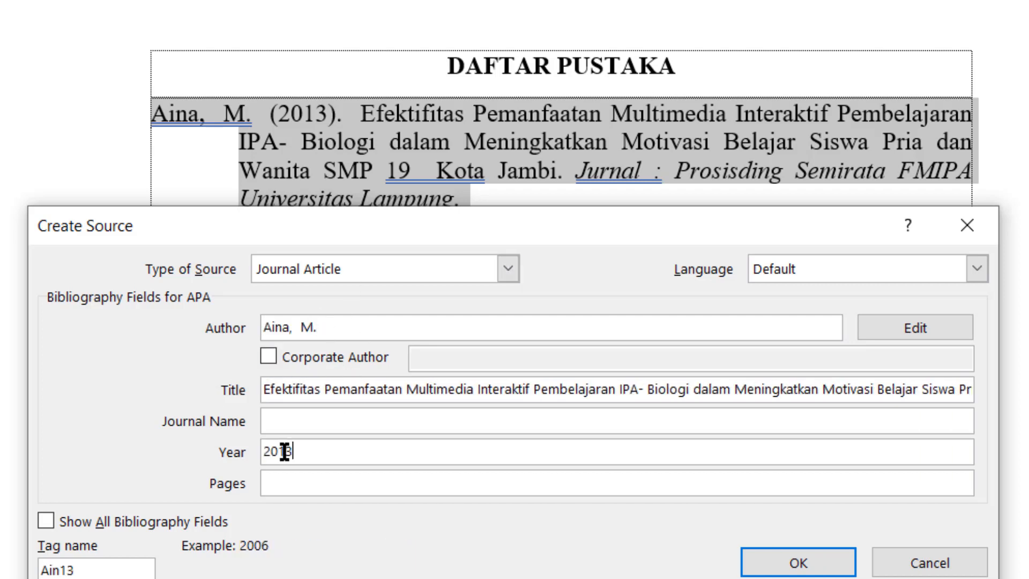
# Move "Prosisding Semirata FMIPA Universitas Lampung." from the title to the journal name and delete the leftover "Jurnal :" from the title.
pyautogui.click(718, 395)
pyautogui.press('End')
pyautogui.moveTo(676, 389); pyautogui.dragTo(970, 389)
pyautogui.hotkey('ctrl', 'x')
pyautogui.click(314, 424)
pyautogui.hotkey('ctrl', 'v')
pyautogui.click(698, 390)
pyautogui.press('BackSpace')
pyautogui.press('BackSpace')
pyautogui.press('BackSpace')
pyautogui.press('BackSpace')
pyautogui.press('BackSpace')
pyautogui.press('BackSpace')
pyautogui.press('BackSpace')
pyautogui.press('BackSpace')
pyautogui.press('BackSpace')
pyautogui.press('BackSpace')
pyautogui.press('BackSpace')
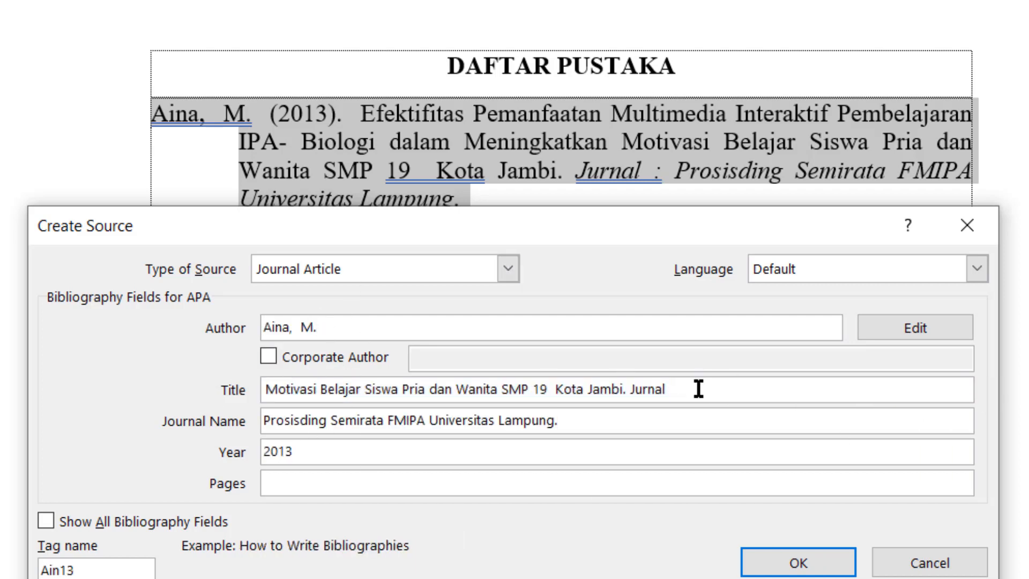
# Check the start of the cleaned title and set the source's pages to 1-10.
pyautogui.moveTo(552, 392); pyautogui.dragTo(229, 468)
pyautogui.click(289, 483)
pyautogui.write('1-10')
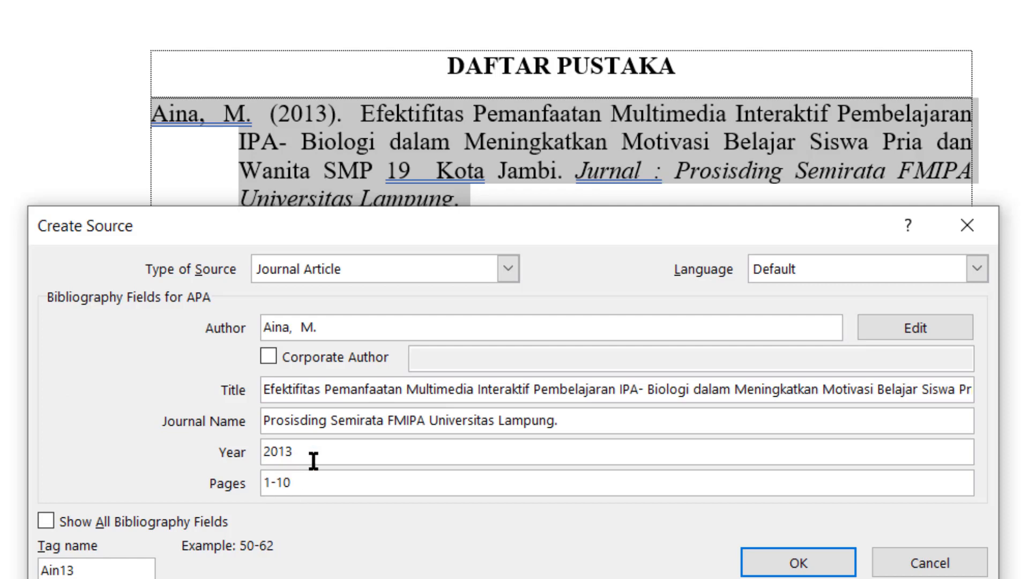
# Show all bibliography fields of the source, examine the additional ones down to DOI, and hide them again.
pyautogui.moveTo(305, 221); pyautogui.dragTo(289, 150)
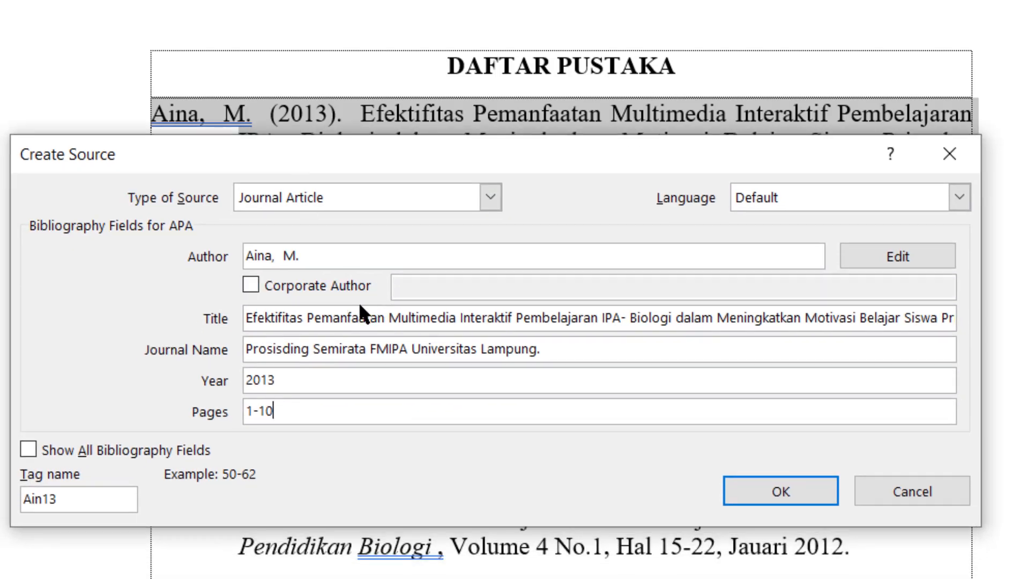
pyautogui.moveTo(323, 163); pyautogui.dragTo(332, 24)
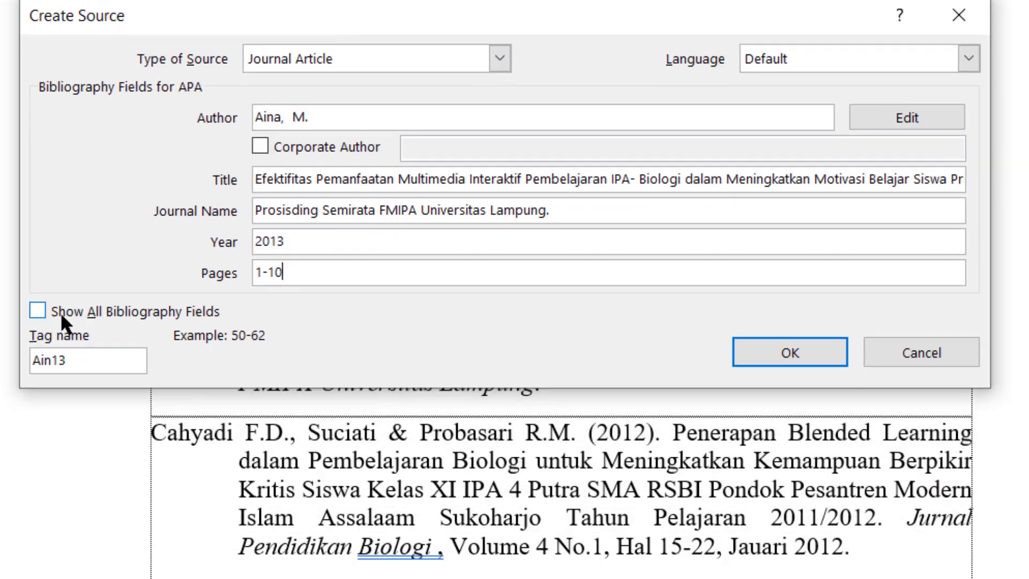
pyautogui.click(98, 309)
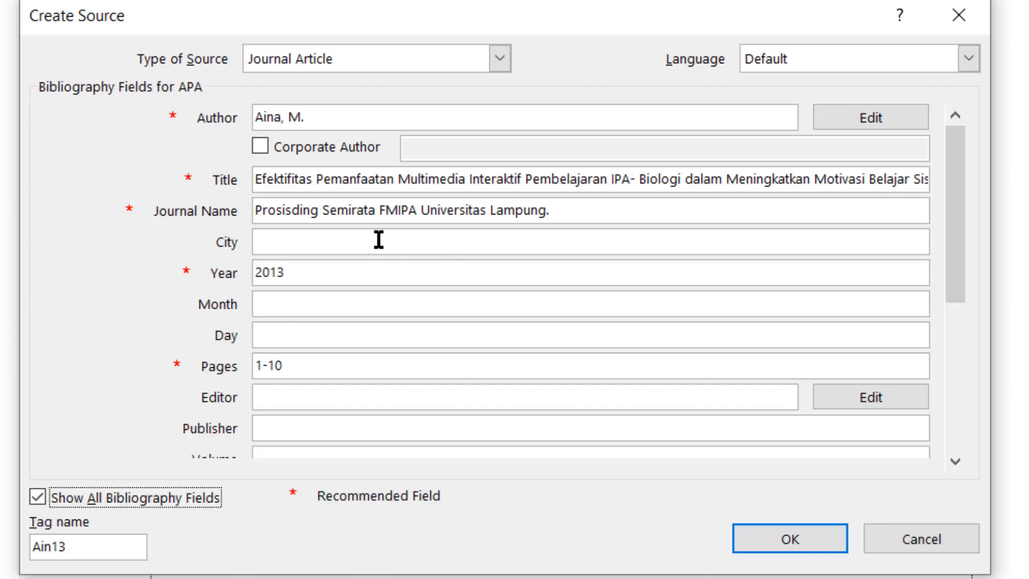
pyautogui.moveTo(960, 196); pyautogui.dragTo(960, 372)
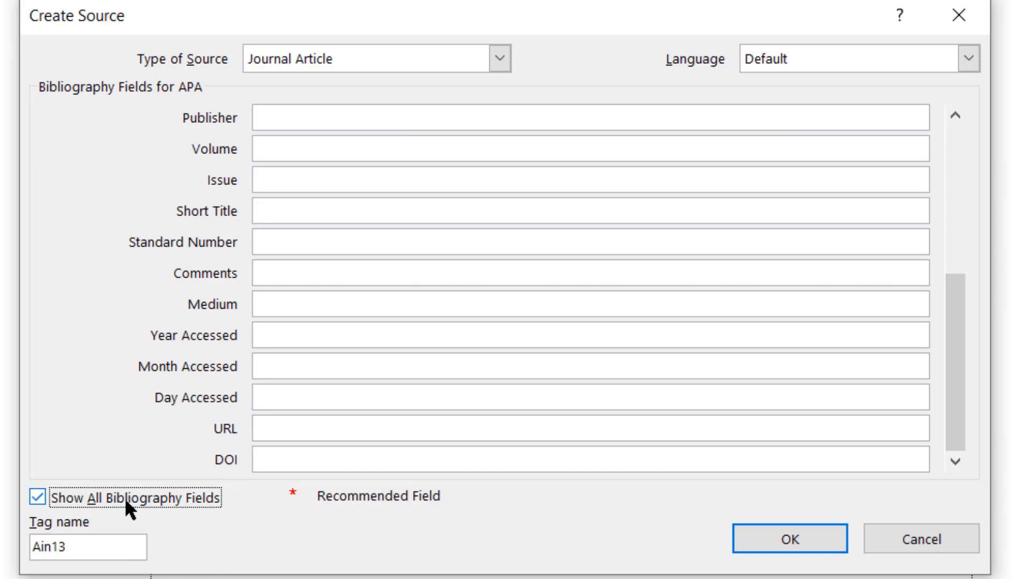
pyautogui.click(122, 493)
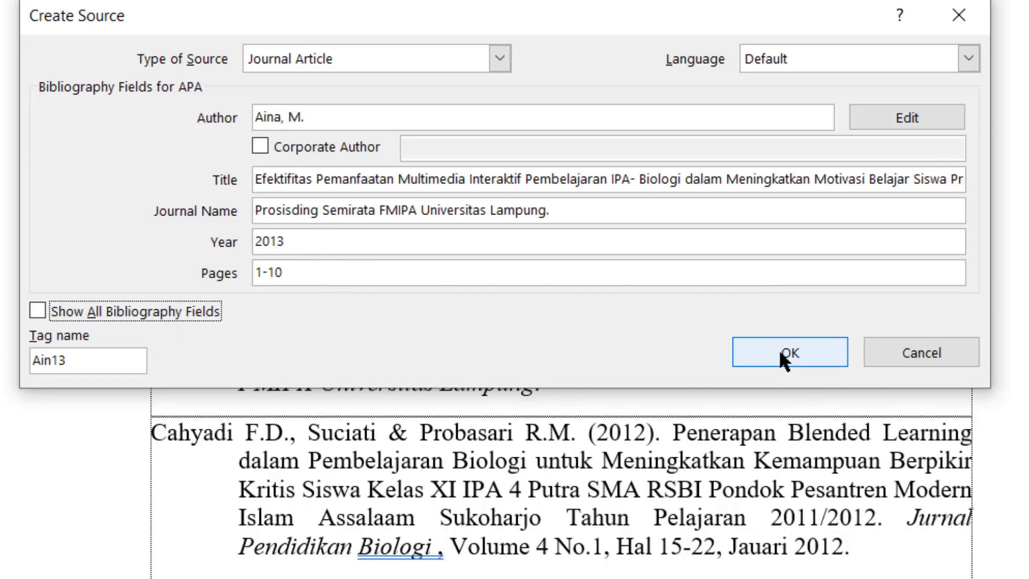
# Save the source so its citation replaces the first bibliography entry, and split the following entry off into its own paragraph.
pyautogui.click(791, 359)
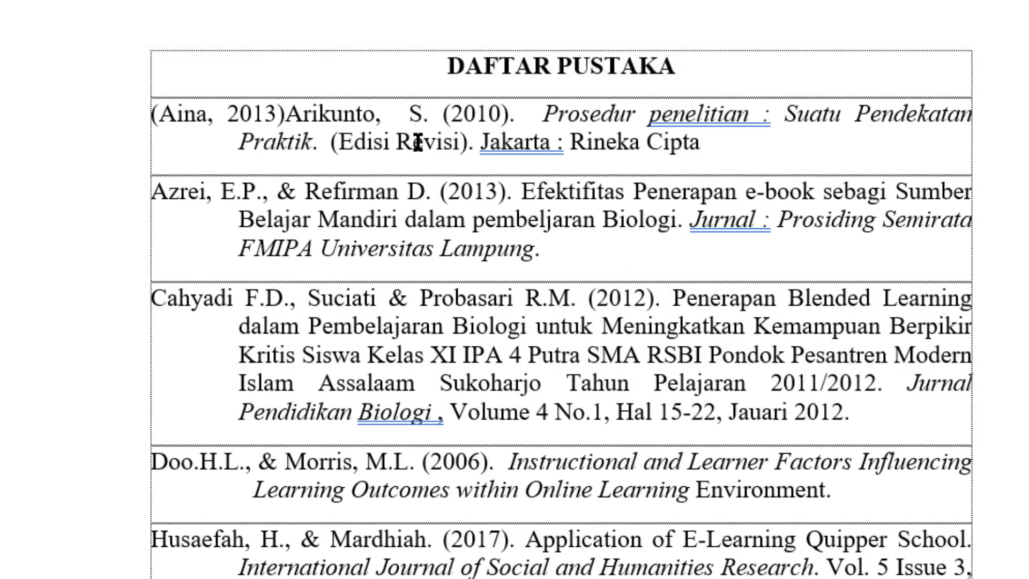
pyautogui.press('Return')
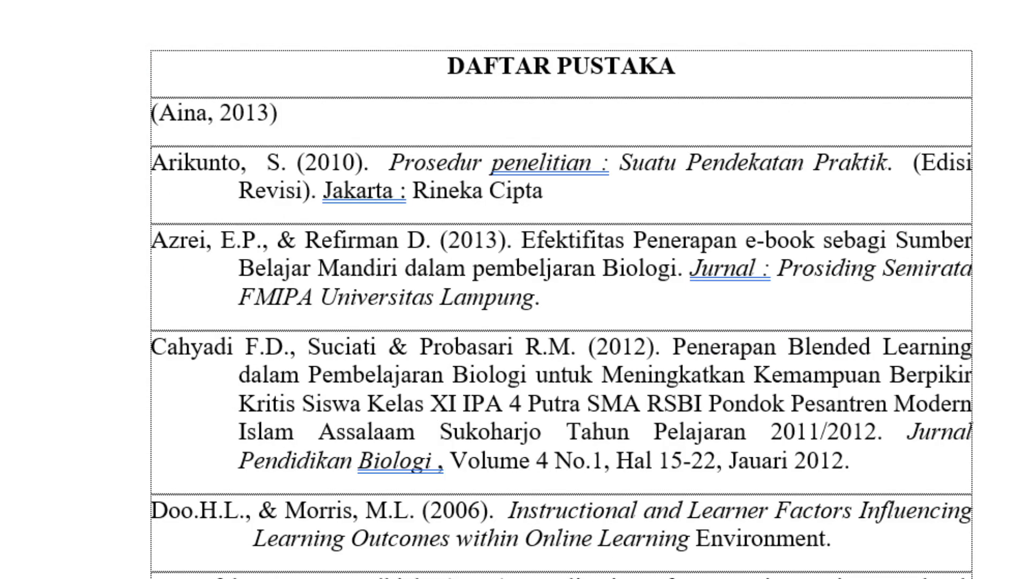
pyautogui.hotkey('ctrl', 'z')
pyautogui.hotkey('ctrl', 'y')
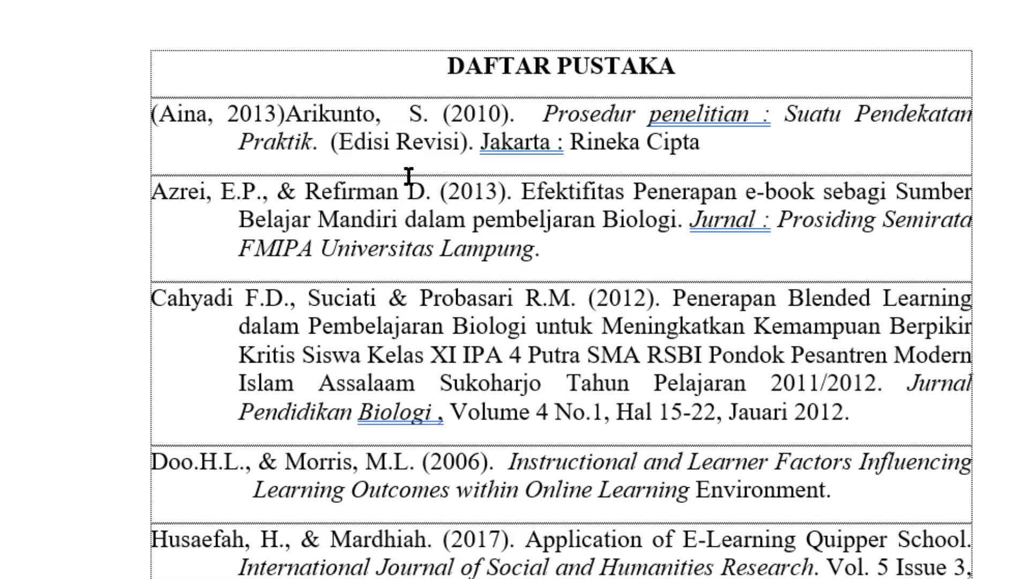
pyautogui.press('Return')
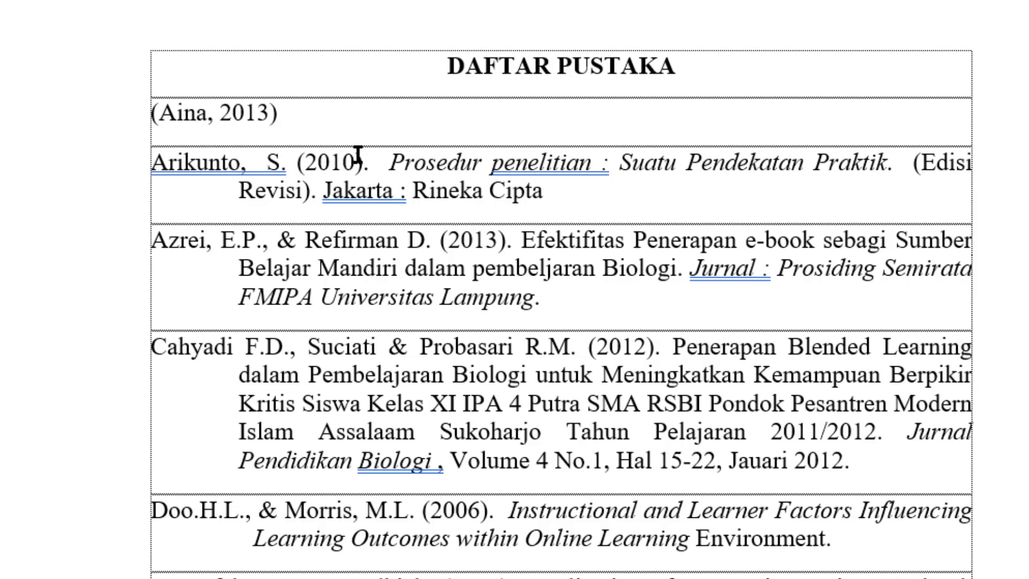
# Copy the whole second bibliography entry and start a new citation source of type Book.
pyautogui.moveTo(403, 157); pyautogui.dragTo(605, 164)
pyautogui.click(412, 203)
pyautogui.moveTo(154, 167); pyautogui.dragTo(560, 198)
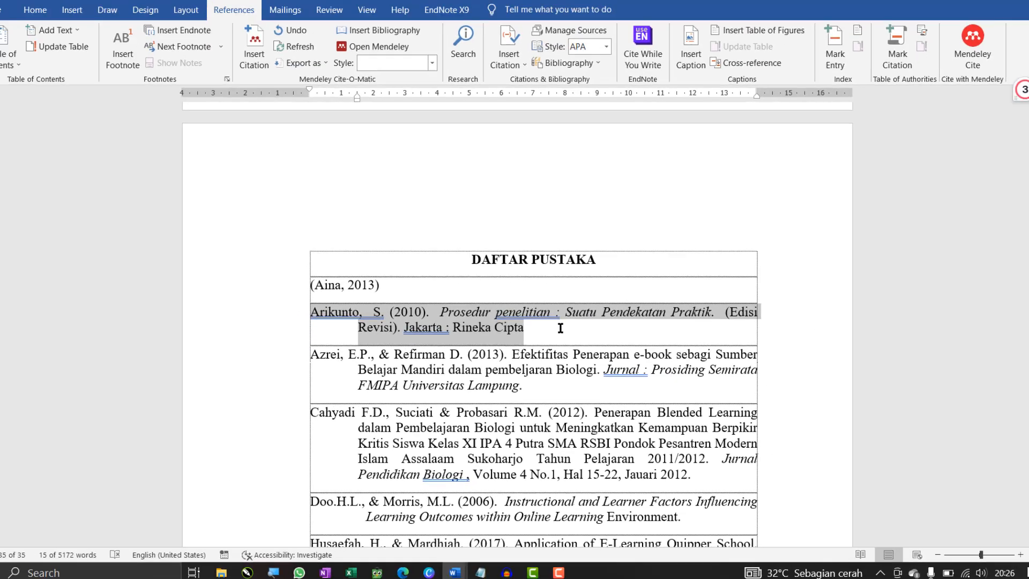
pyautogui.click(545, 232)
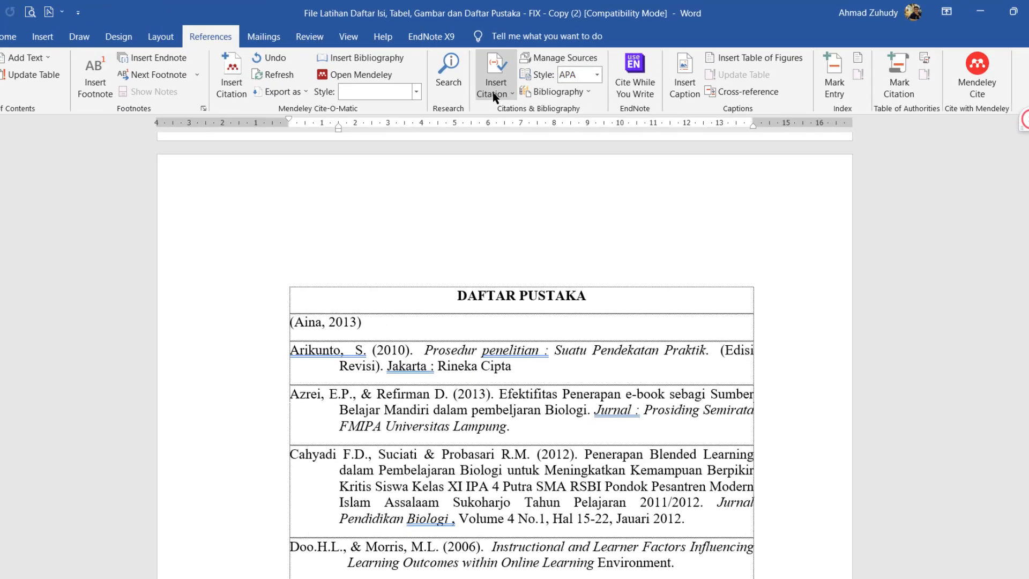
pyautogui.click(506, 83)
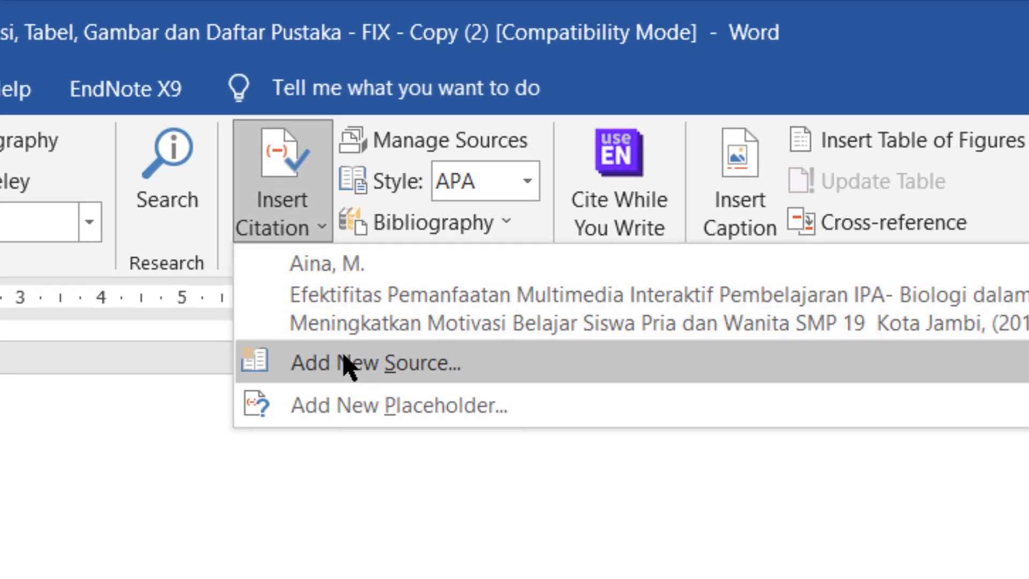
pyautogui.click(347, 362)
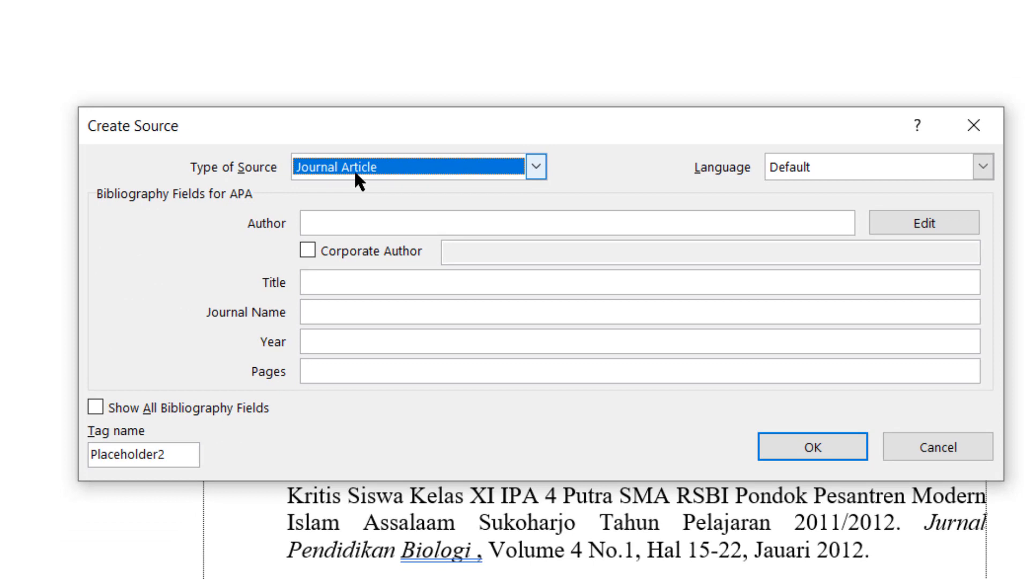
pyautogui.click(385, 166)
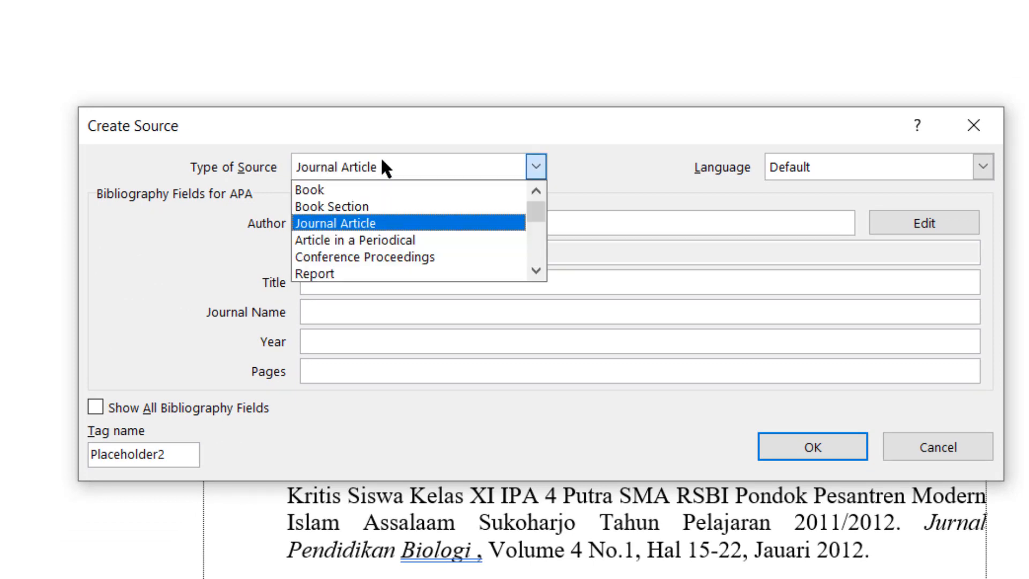
pyautogui.click(324, 191)
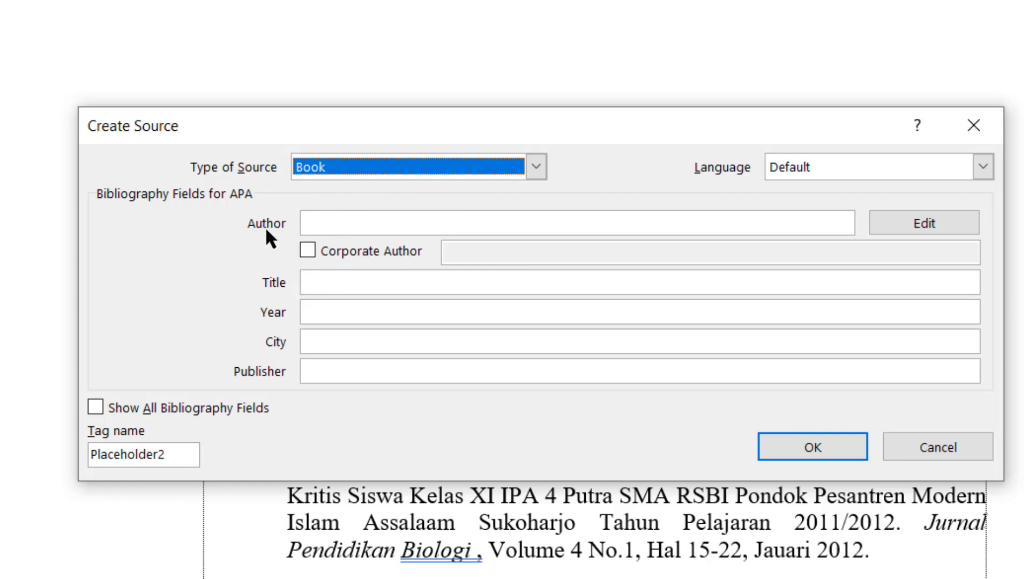
# Go through the book source's title, year, city and publisher fields and paste the copied entry into the title.
pyautogui.click(321, 284)
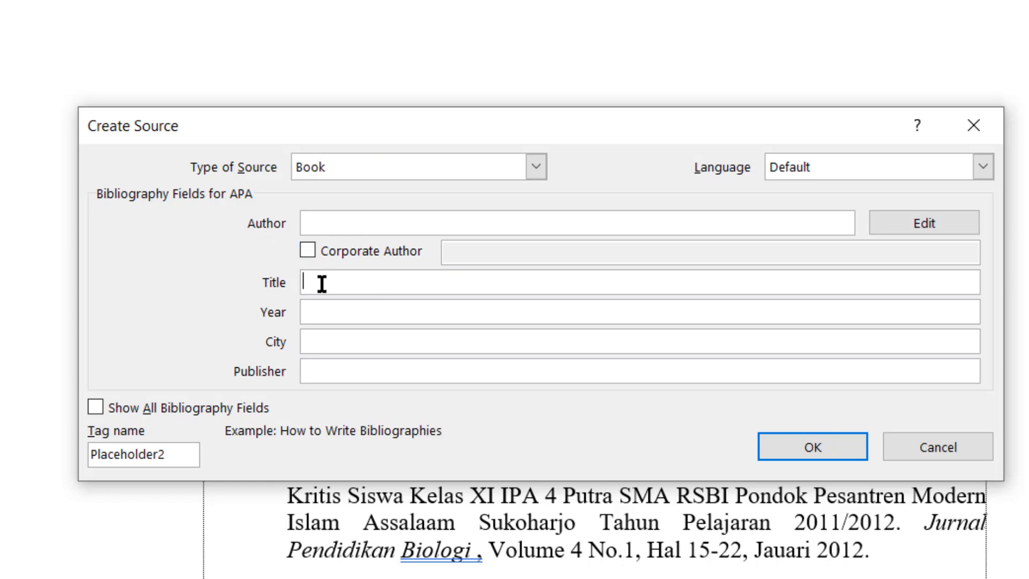
pyautogui.click(317, 313)
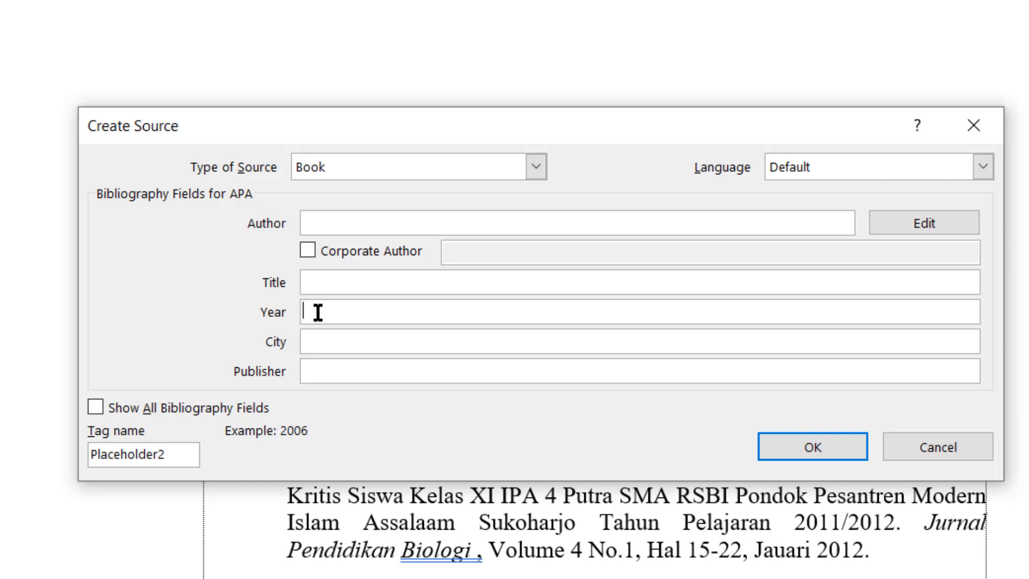
pyautogui.click(316, 345)
pyautogui.click(314, 343)
pyautogui.click(316, 370)
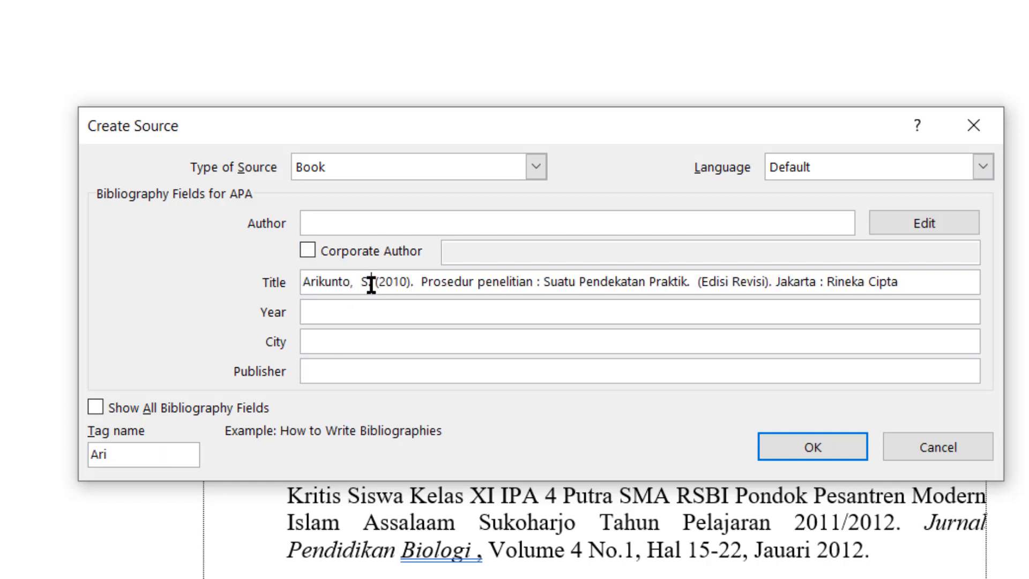
# Move the author's name from the title to the author field and set the year to 2010, clearing both from the title.
pyautogui.hotkey('ctrl', 'x')
pyautogui.click(369, 223)
pyautogui.hotkey('ctrl', 'v')
pyautogui.moveTo(371, 283); pyautogui.dragTo(284, 287)
pyautogui.hotkey('ctrl', 'x')
pyautogui.click(344, 317)
pyautogui.write('2010')
# Move "Jakarta" from the title to the city and "Rineka Cipta" to the publisher, removing the leftover colon.
pyautogui.moveTo(656, 283); pyautogui.dragTo(781, 283)
pyautogui.hotkey('ctrl', 'x')
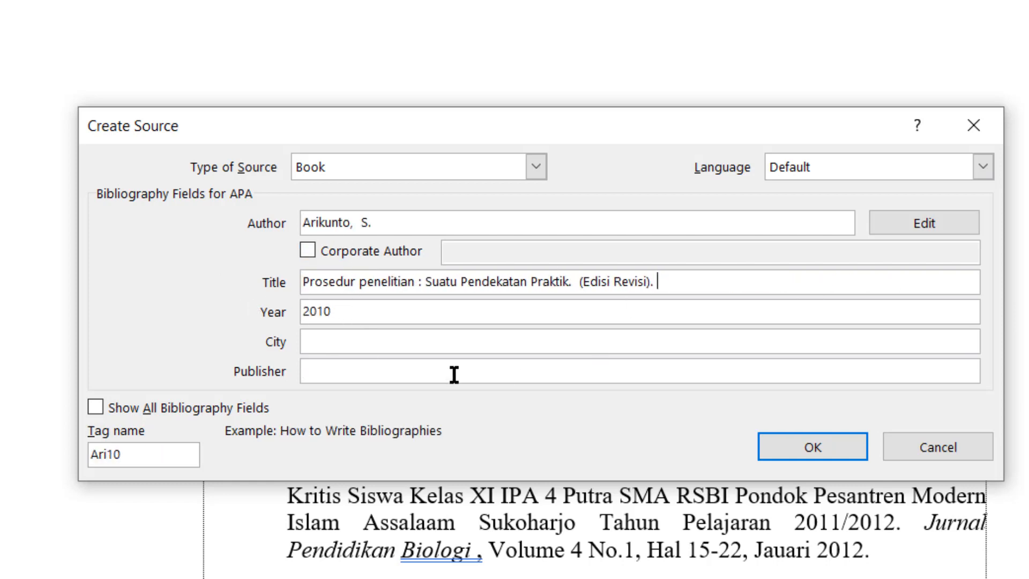
pyautogui.click(429, 341)
pyautogui.hotkey('ctrl', 'v')
pyautogui.moveTo(428, 341); pyautogui.dragTo(351, 342)
pyautogui.hotkey('ctrl', 'x')
pyautogui.click(386, 370)
pyautogui.hotkey('ctrl', 'v')
pyautogui.click(442, 348)
pyautogui.press('BackSpace')
pyautogui.press('BackSpace')
pyautogui.press('BackSpace')
# Delete the full stop after "(Edisi Revisi)" in the title and compare the source's fields with the original entry.
pyautogui.click(666, 283)
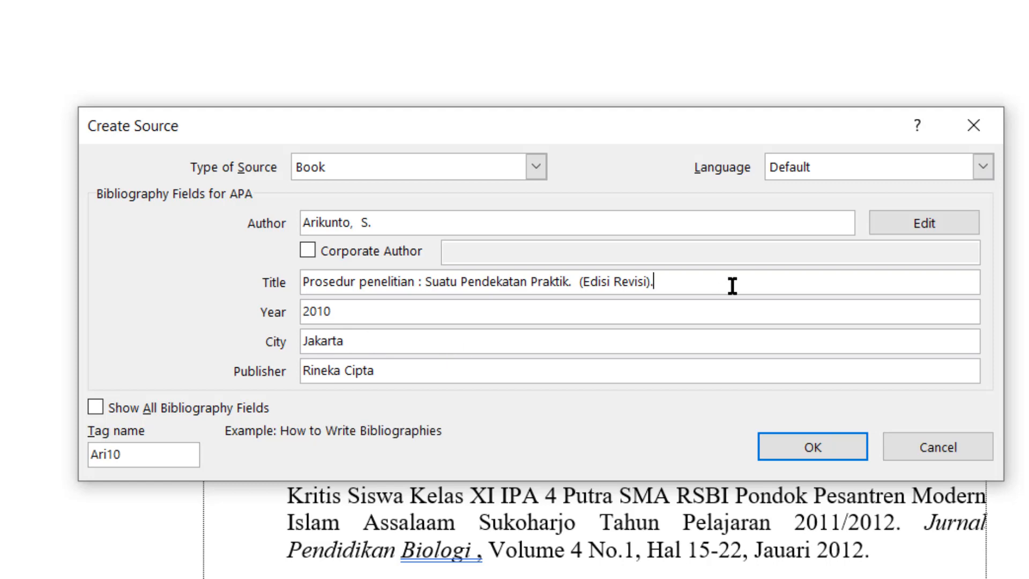
pyautogui.press('BackSpace')
pyautogui.moveTo(321, 125); pyautogui.dragTo(295, 327)
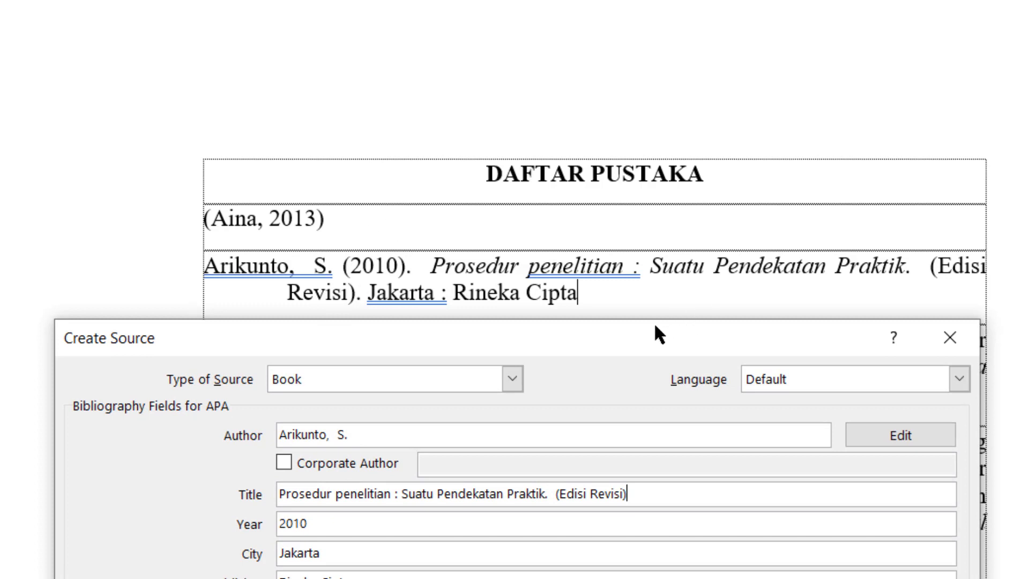
pyautogui.moveTo(659, 329); pyautogui.dragTo(677, 329)
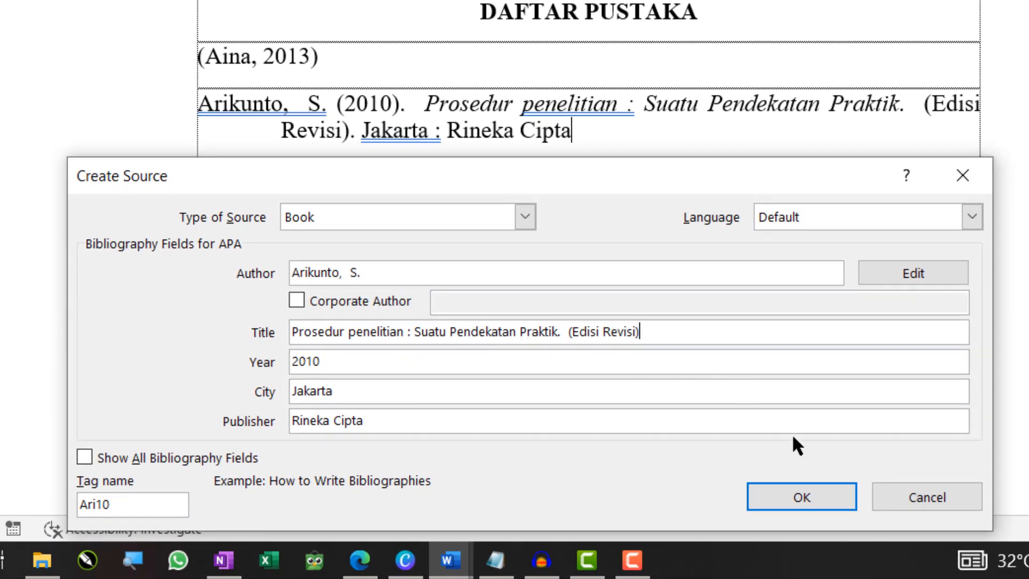
# Save the book source and delete the citation inserted at the end of the second bibliography entry.
pyautogui.click(809, 490)
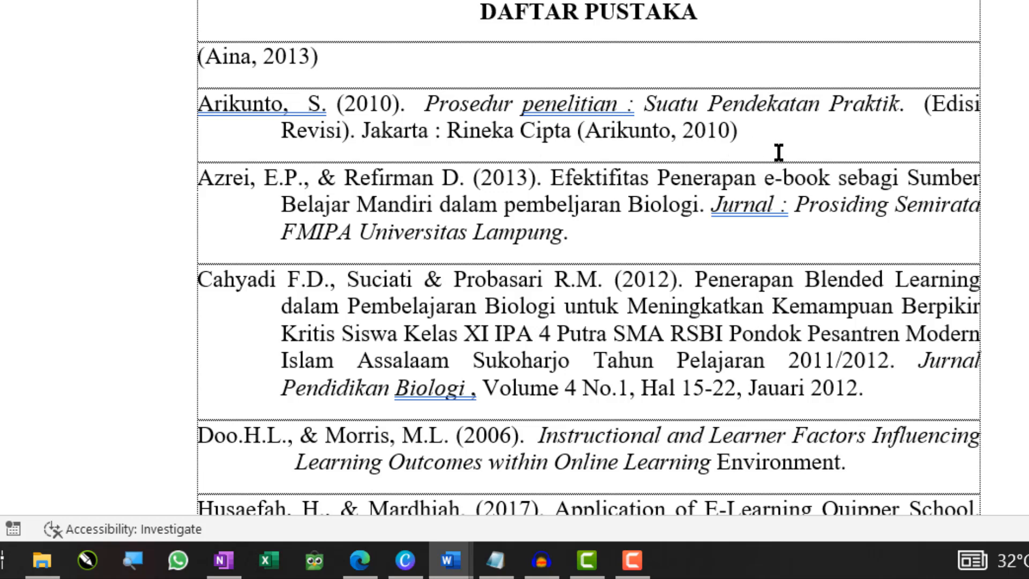
pyautogui.press('BackSpace')
pyautogui.press('BackSpace')
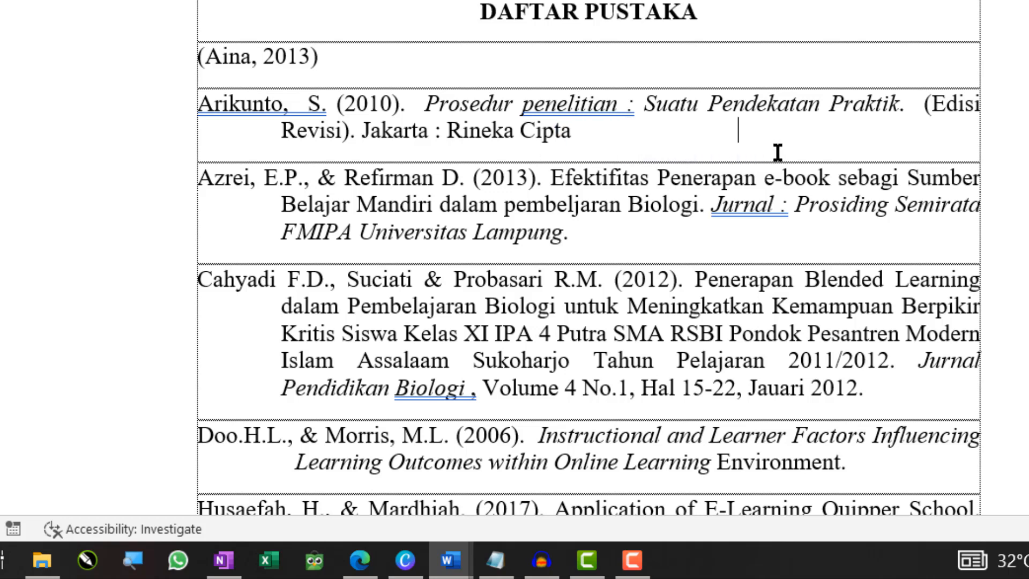
# Copy the whole third bibliography entry and place the cursor at its end.
pyautogui.scroll(-5, 443, 126)
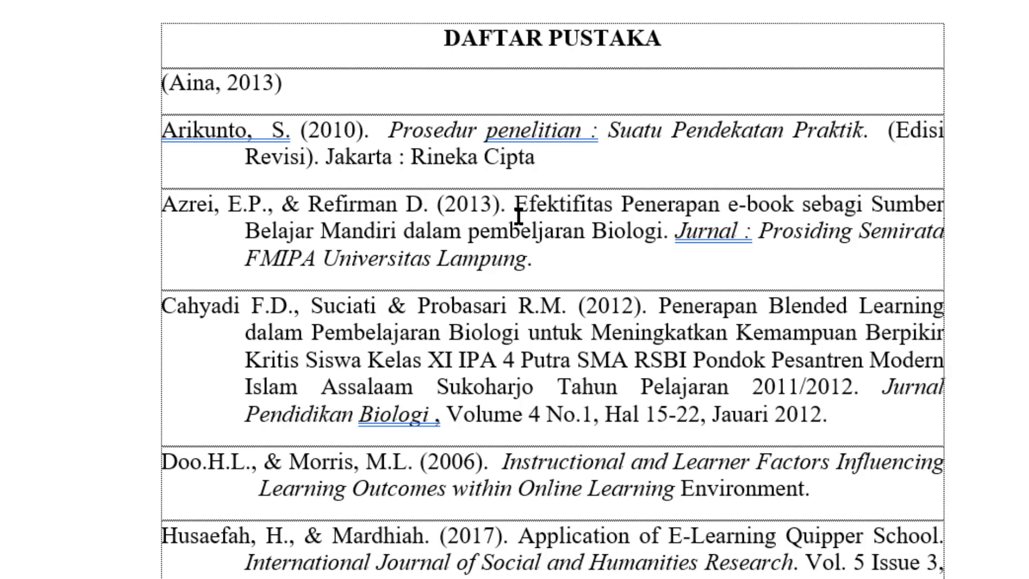
pyautogui.click(672, 236)
pyautogui.moveTo(674, 235); pyautogui.dragTo(746, 233)
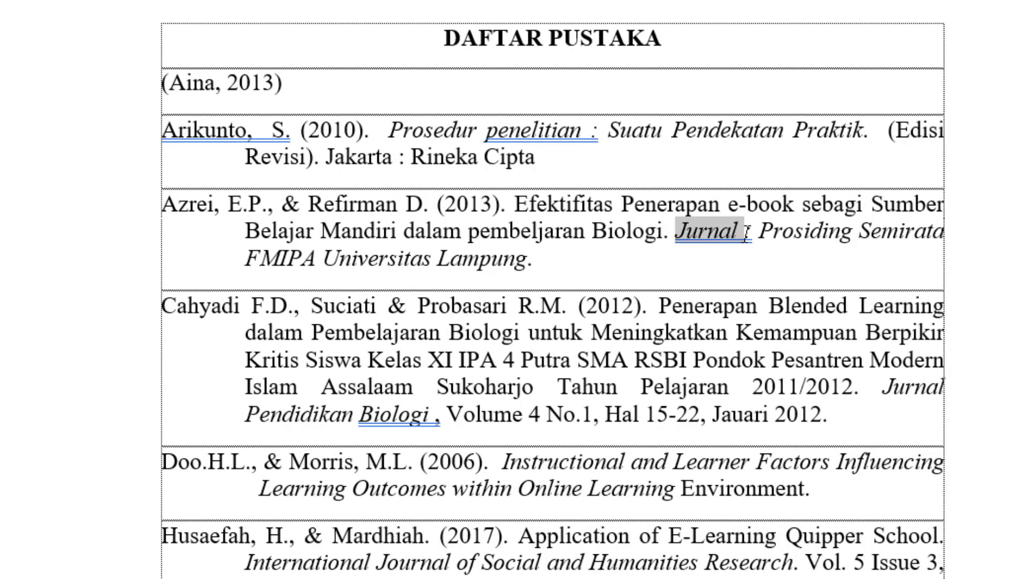
pyautogui.click(197, 206)
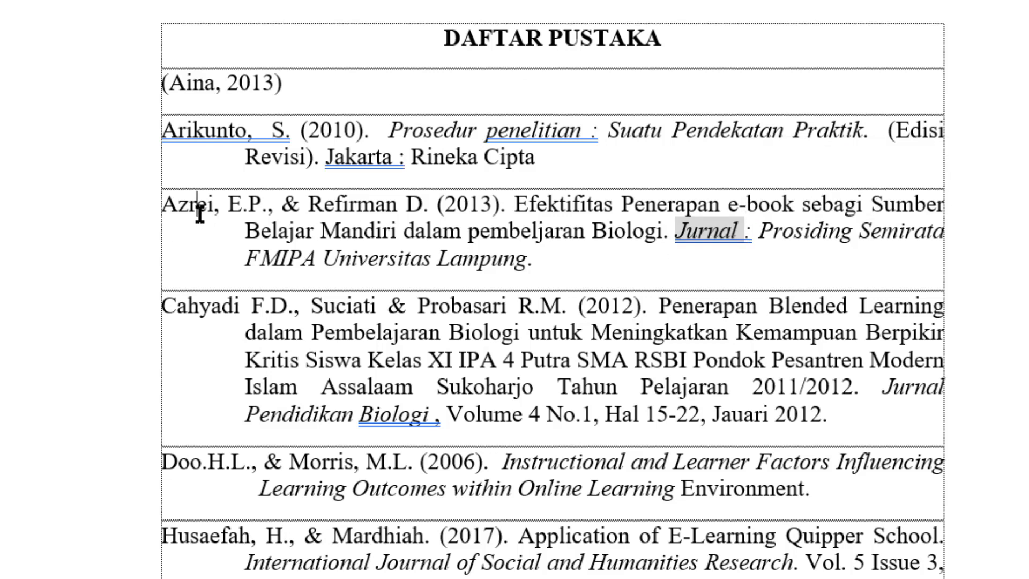
pyautogui.moveTo(166, 206); pyautogui.dragTo(535, 269)
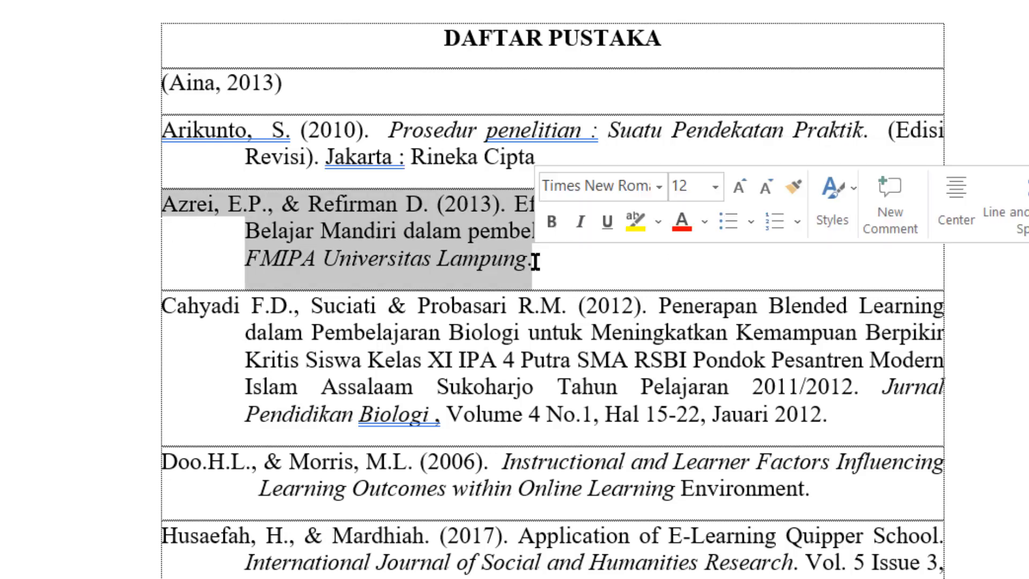
pyautogui.click(600, 267)
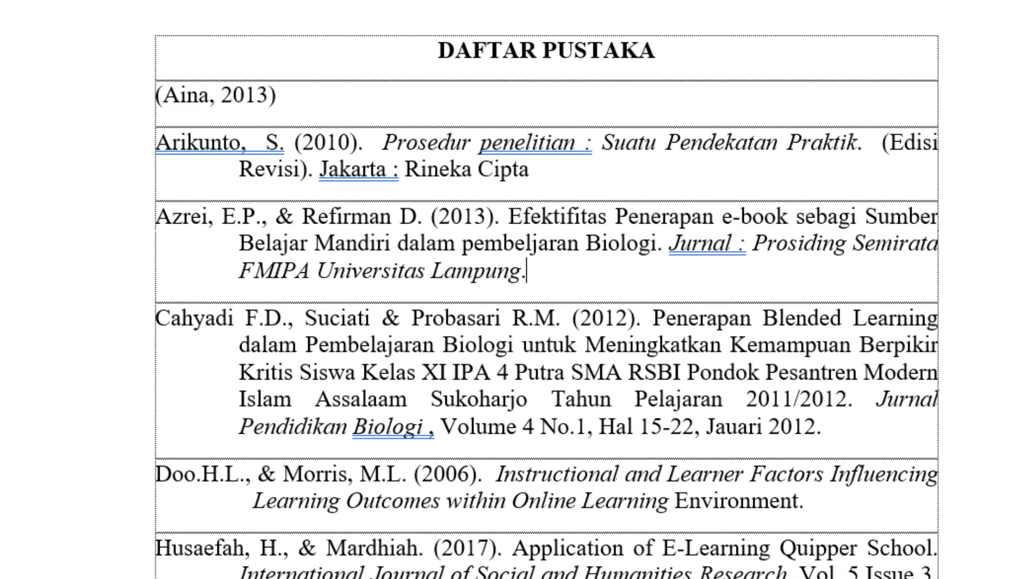
# Start a new citation source of type Journal Article, keeping the third entry visible beside the dialog.
pyautogui.click(397, 76)
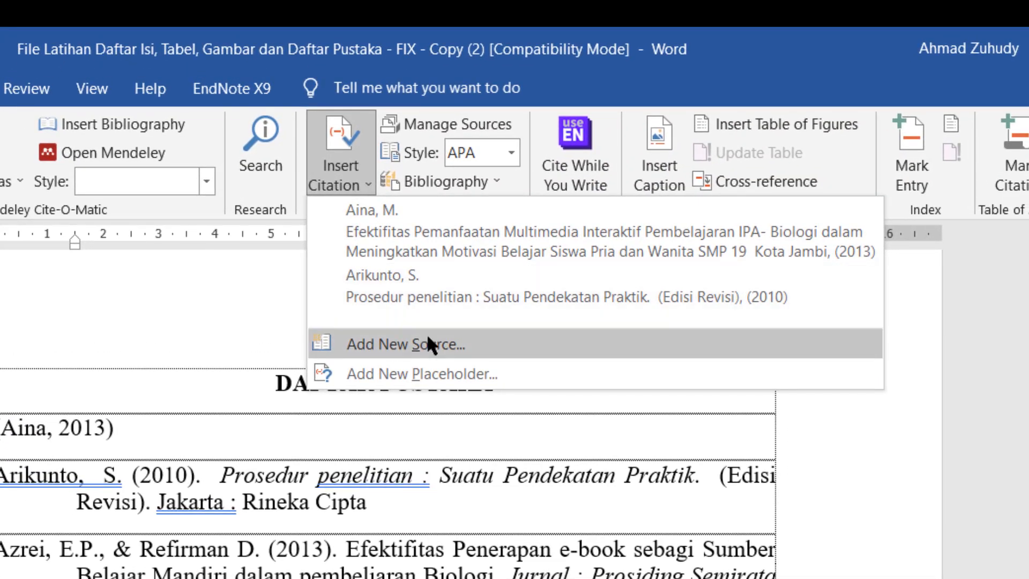
pyautogui.click(426, 335)
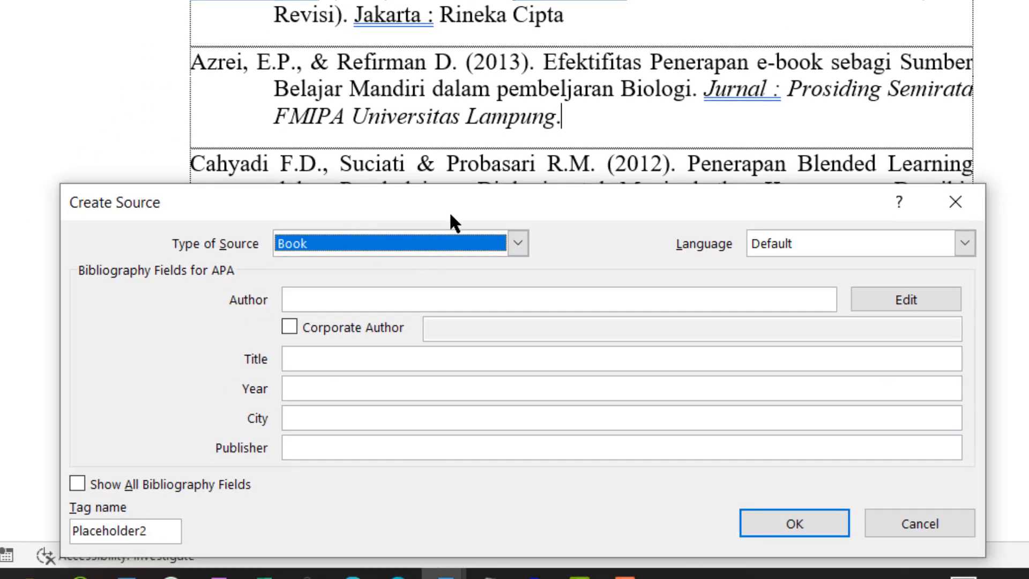
pyautogui.click(438, 244)
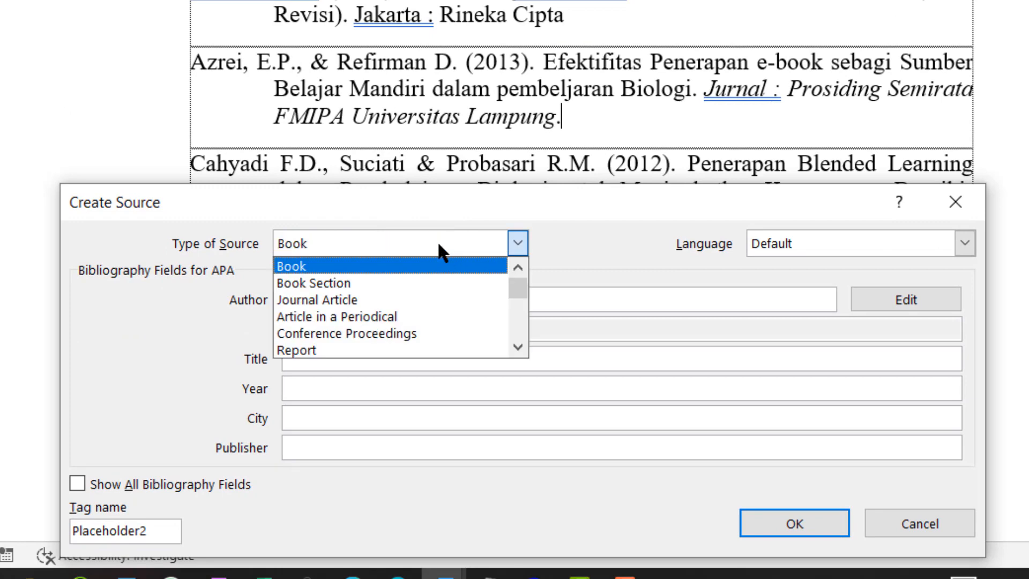
pyautogui.click(363, 299)
pyautogui.moveTo(466, 211); pyautogui.dragTo(511, 156)
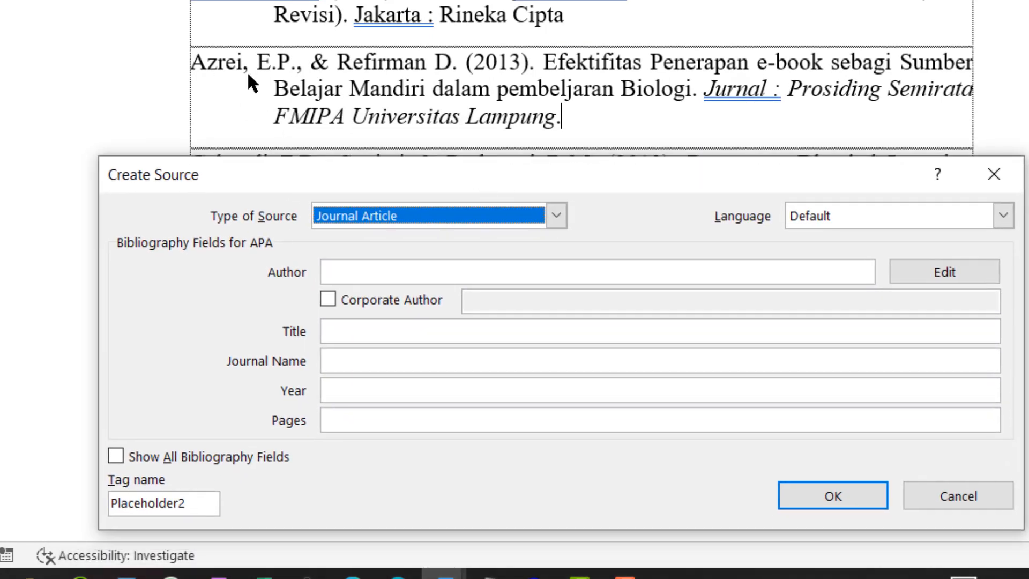
# Enter the first author's name and add the second author by last name and first initial to the source's author list.
pyautogui.click(385, 266)
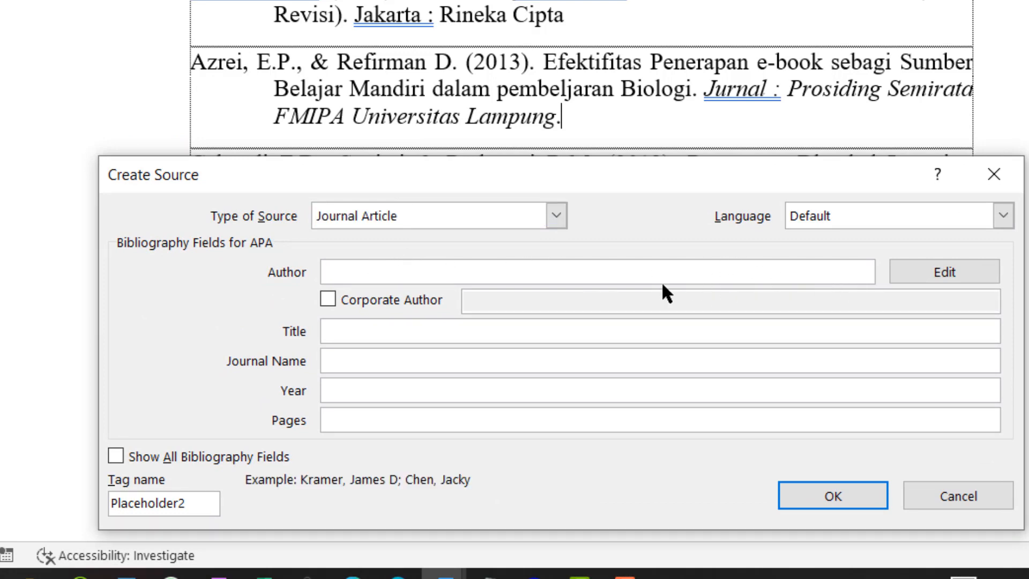
pyautogui.write('Azrei, E.P.')
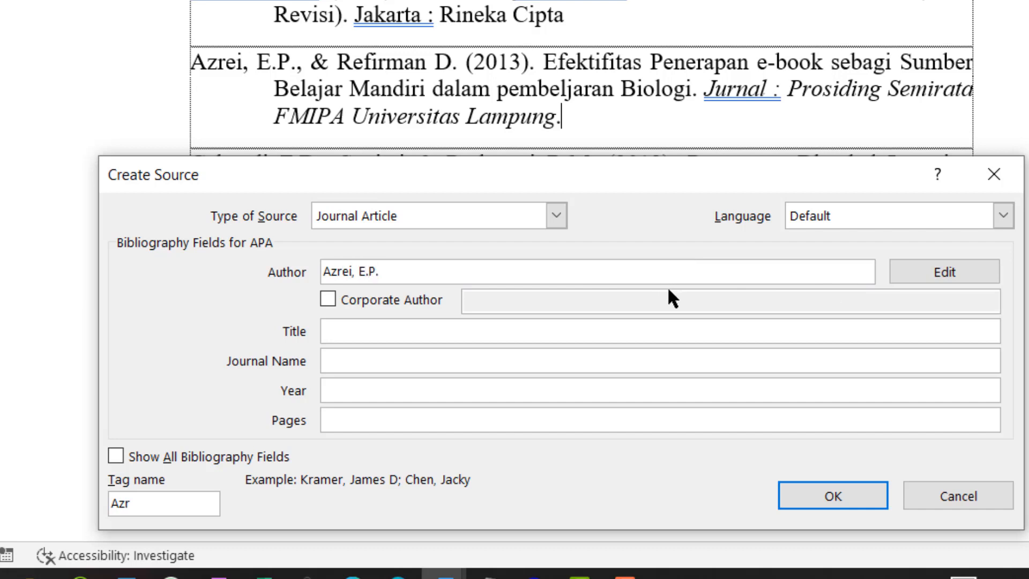
pyautogui.click(953, 270)
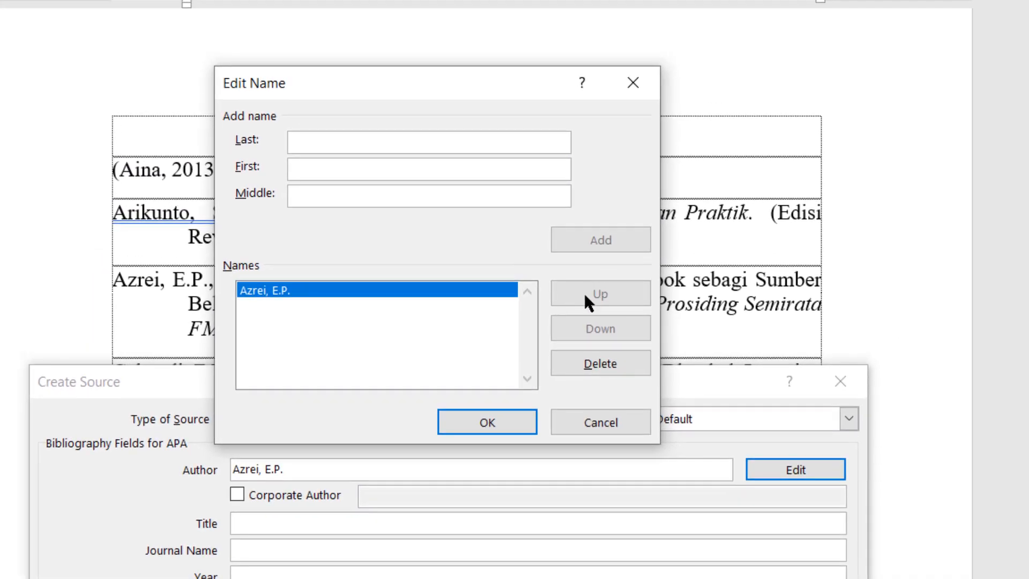
pyautogui.moveTo(360, 79); pyautogui.dragTo(560, 280)
pyautogui.click(548, 342)
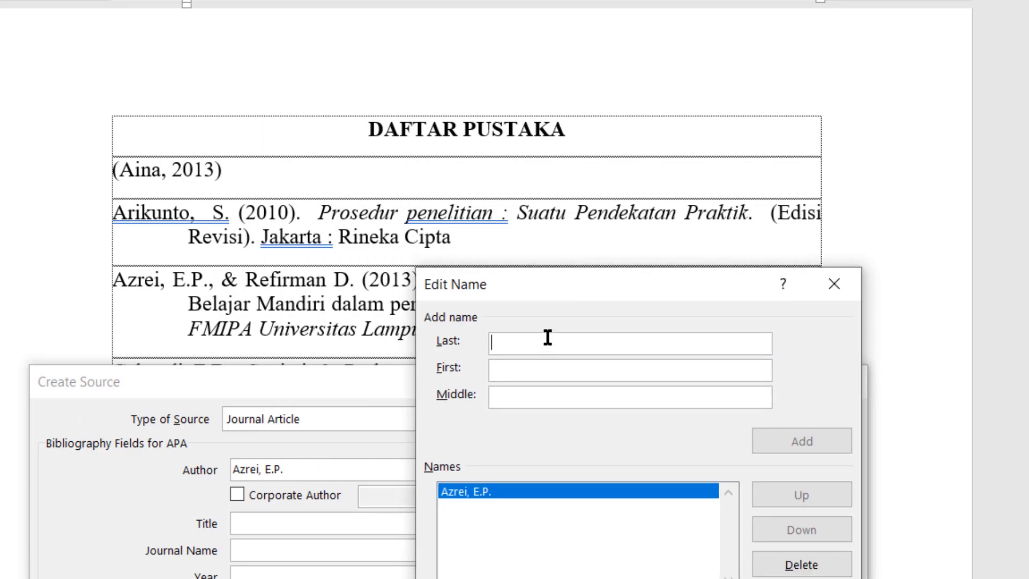
pyautogui.write('Re')
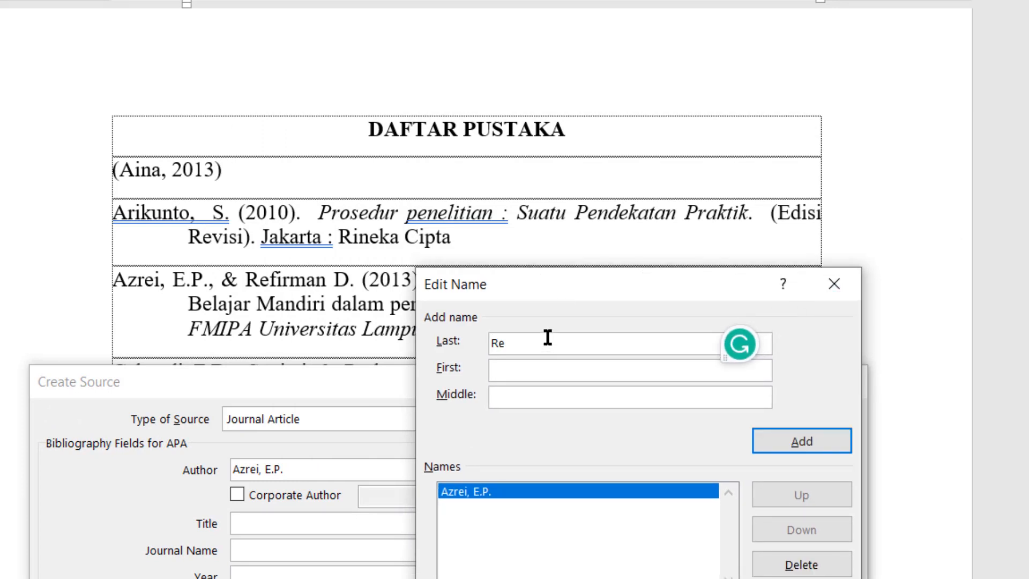
pyautogui.write('firman')
pyautogui.click(536, 394)
pyautogui.write('D')
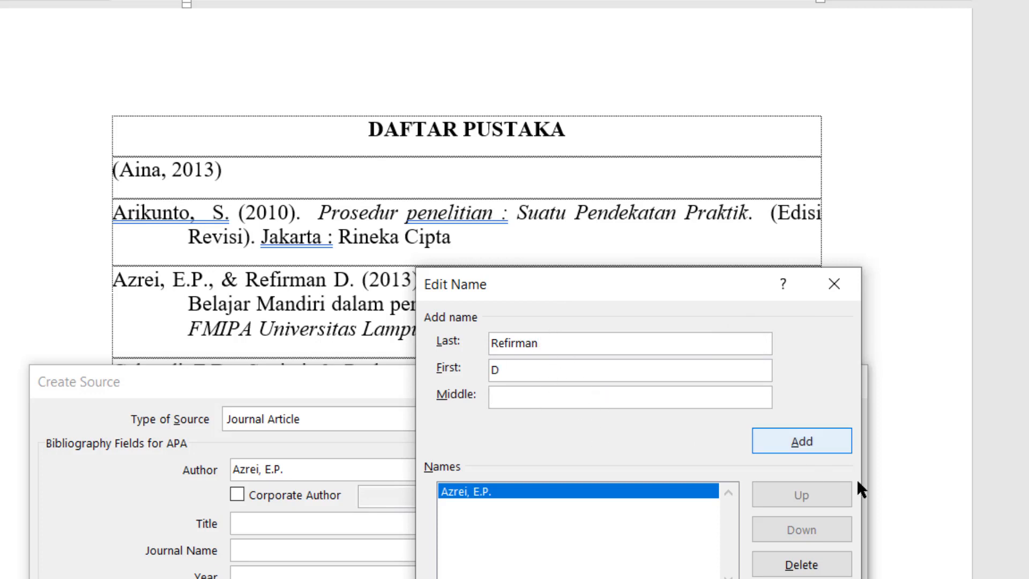
pyautogui.click(791, 442)
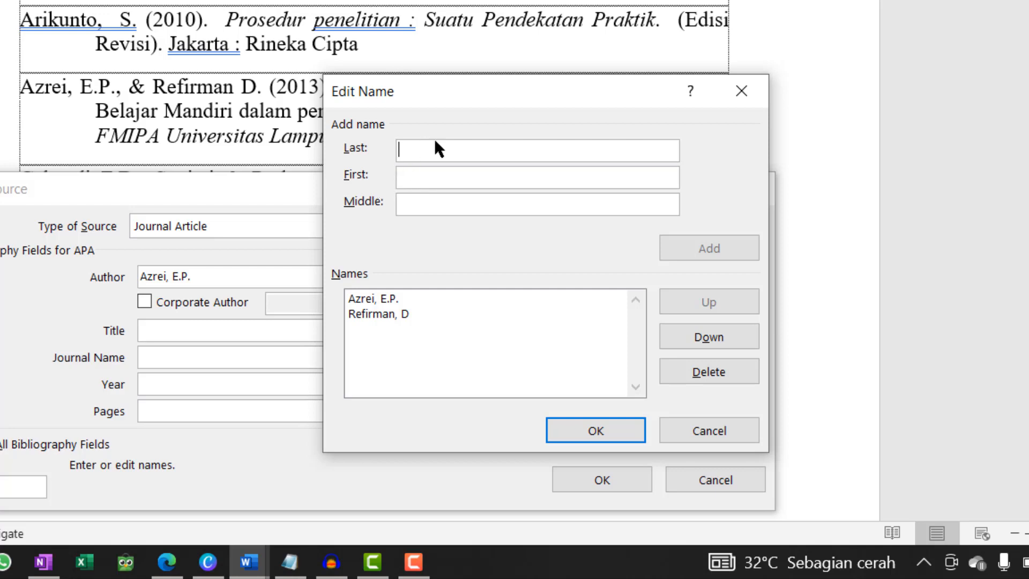
pyautogui.click(433, 185)
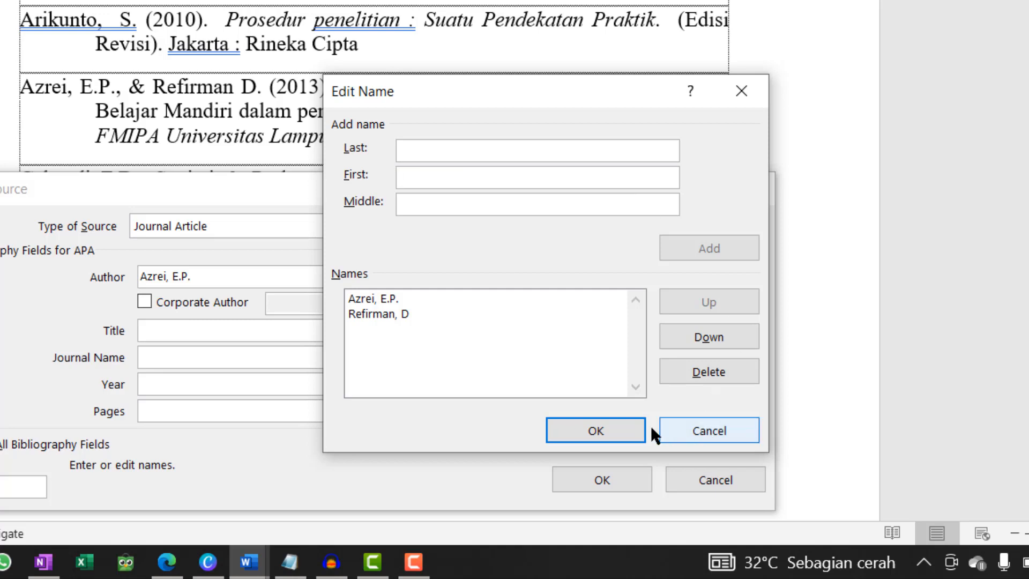
pyautogui.click(608, 425)
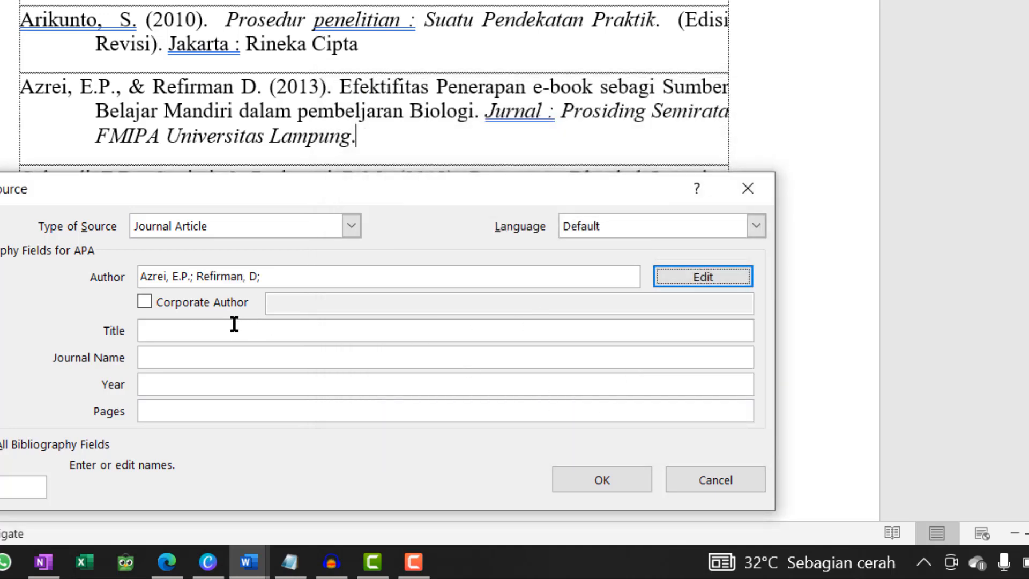
# Paste the copied third bibliography entry into the title of the journal article source.
pyautogui.click(184, 329)
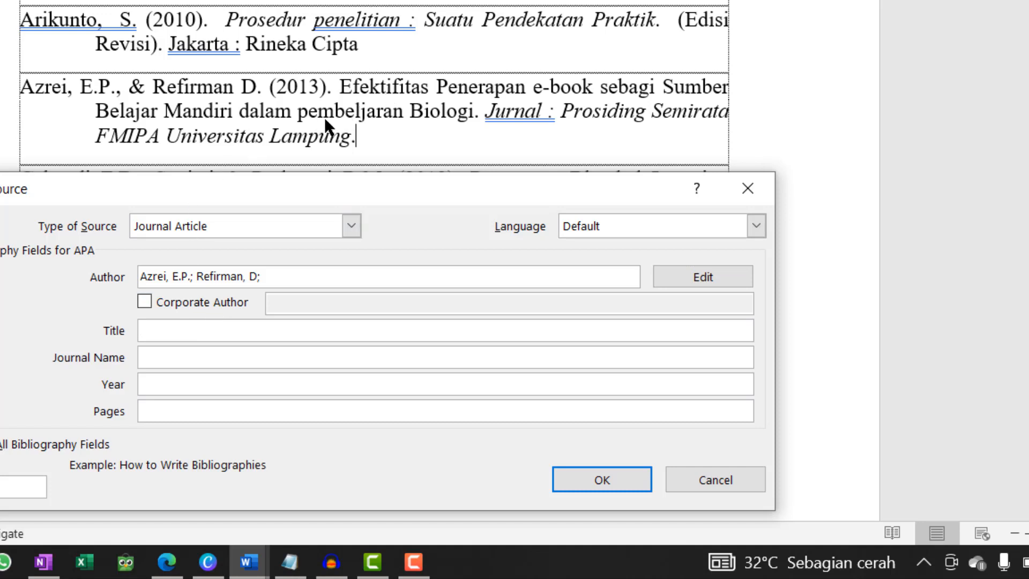
pyautogui.write('Azrei, E.P., & Refirman D. (2013). Efektifitas Penerapan e-book sebagi Sumber Belajar Mandiri dalam pembeljaran Biologi. Jurnal : Prosiding Semirata FMIPA Universitas Lampung.')
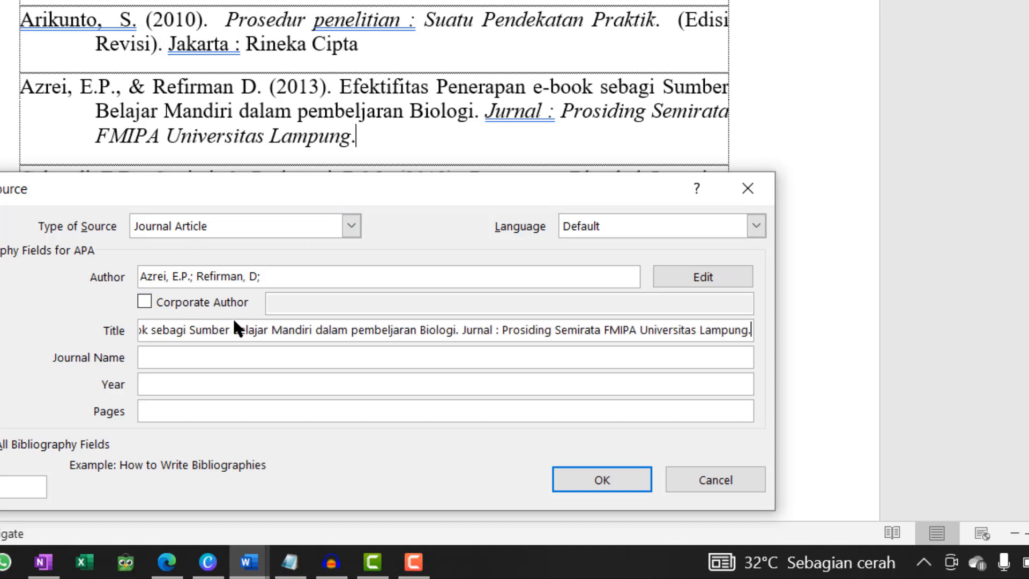
# Strip the authors and year from the source's title and move "Prosiding Semirata FMIPA Universitas Lampung." from it into the journal name.
pyautogui.moveTo(232, 327); pyautogui.dragTo(107, 328)
pyautogui.moveTo(310, 330); pyautogui.dragTo(106, 307)
pyautogui.press('BackSpace')
pyautogui.moveTo(644, 329); pyautogui.dragTo(790, 329)
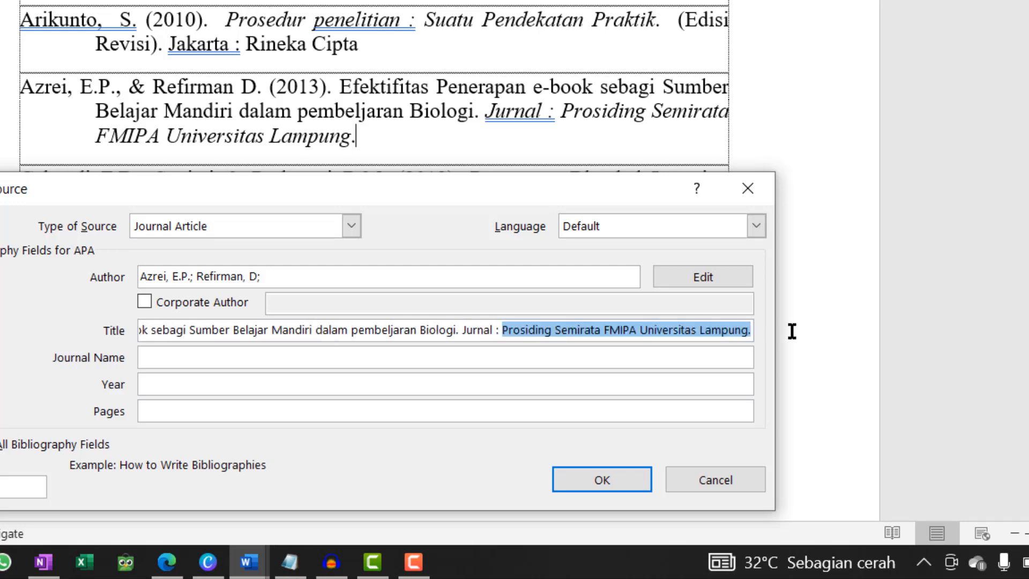
pyautogui.hotkey('ctrl', 'x')
pyautogui.click(160, 358)
pyautogui.hotkey('ctrl', 'v')
# Set the journal article's year to 2013 and its pages to 1-10, and save the source.
pyautogui.press('Tab')
pyautogui.write('2013')
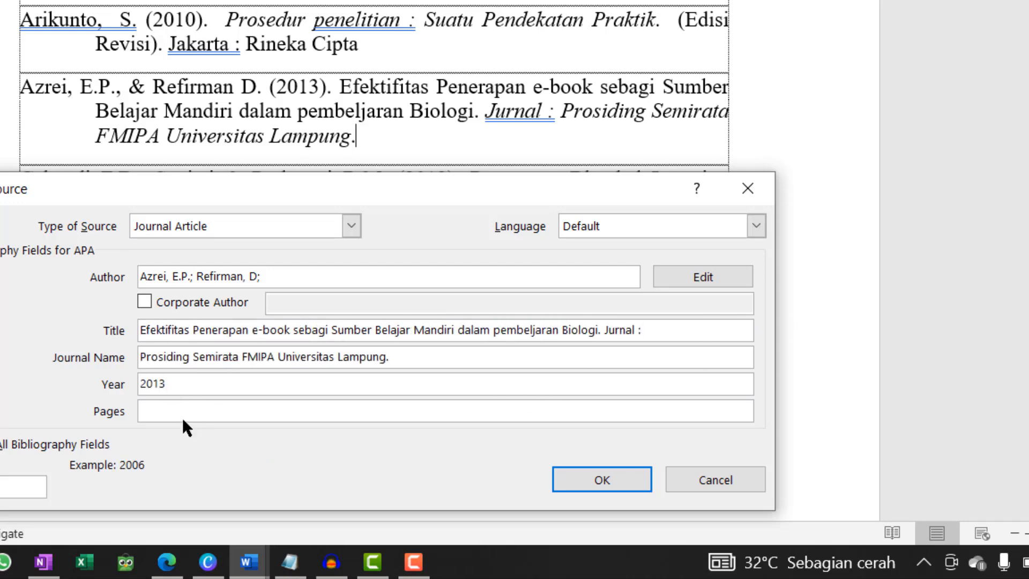
pyautogui.press('Tab')
pyautogui.write('1-10')
pyautogui.click(591, 481)
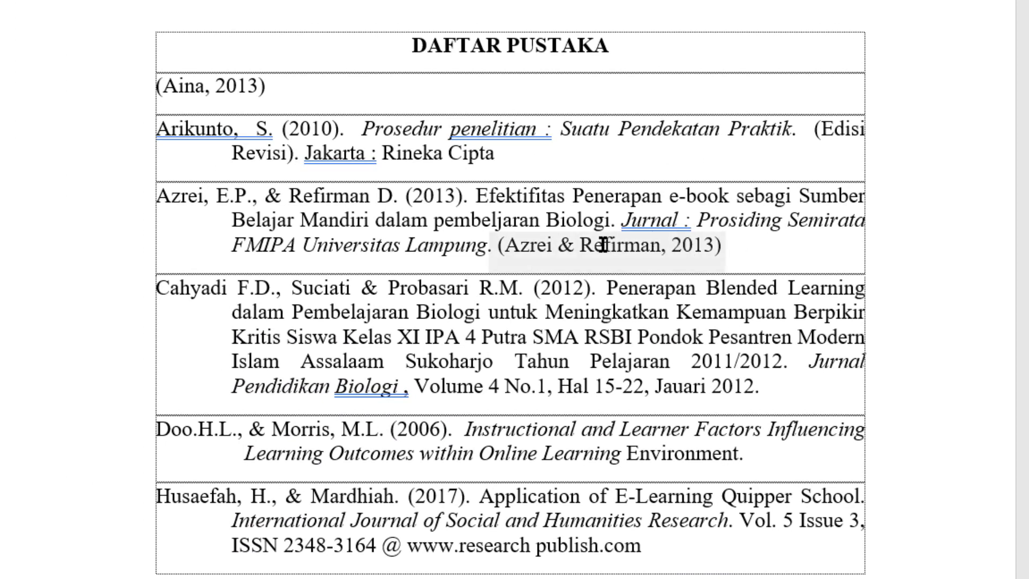
# Delete the in-text citation inserted at the end of the third bibliography entry.
pyautogui.click(595, 245)
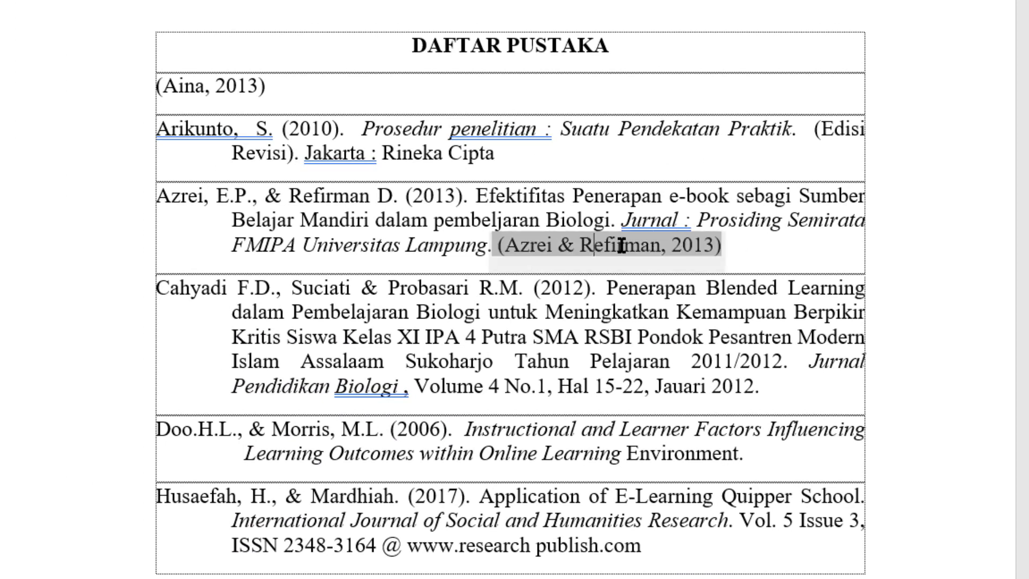
pyautogui.click(759, 244)
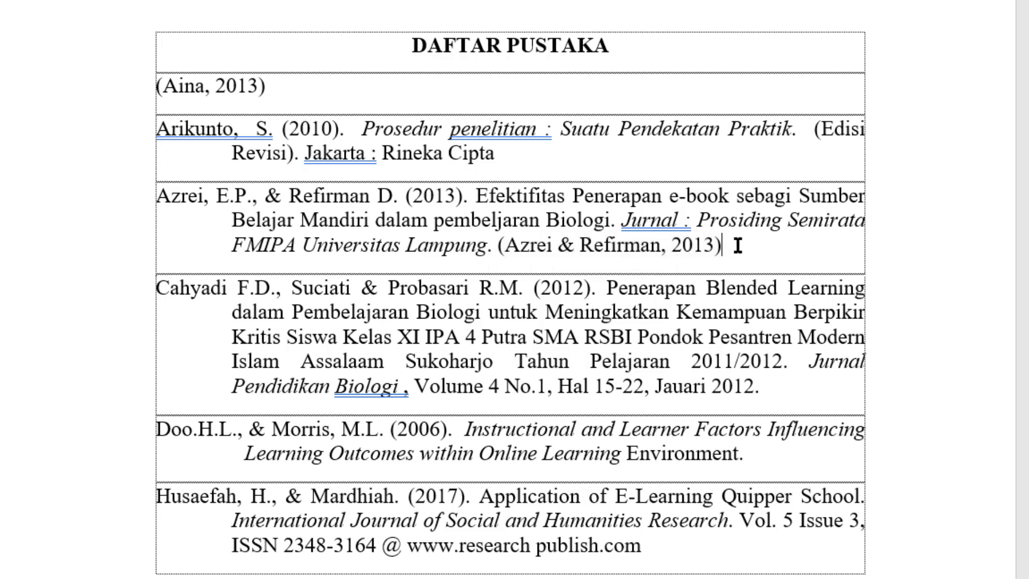
pyautogui.press('BackSpace')
pyautogui.press('BackSpace')
pyautogui.press('BackSpace')
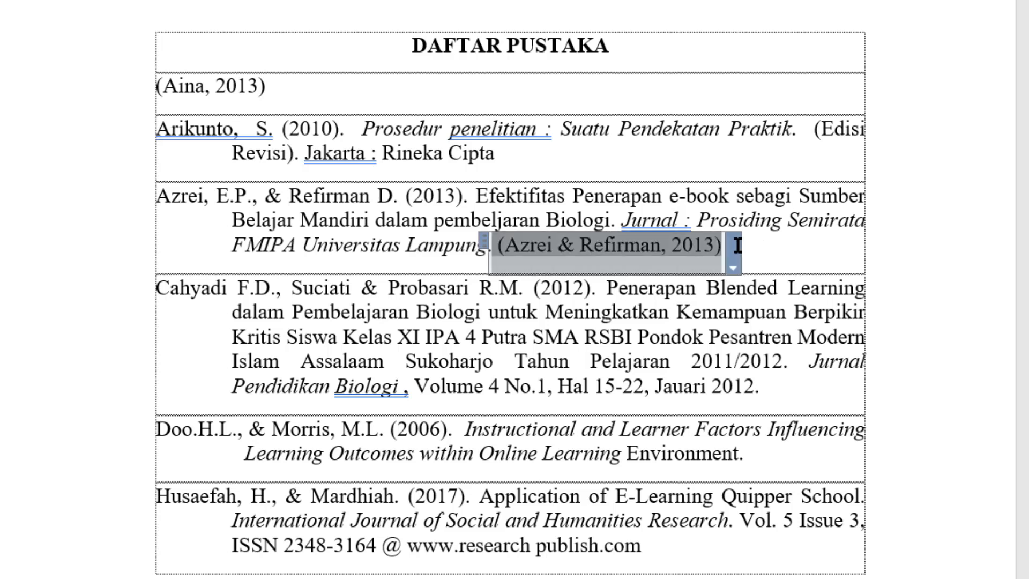
# In a new Journal Article source for the fourth bibliography entry, move the three authors from the title to the author field.
pyautogui.scroll(-2, 230, 248)
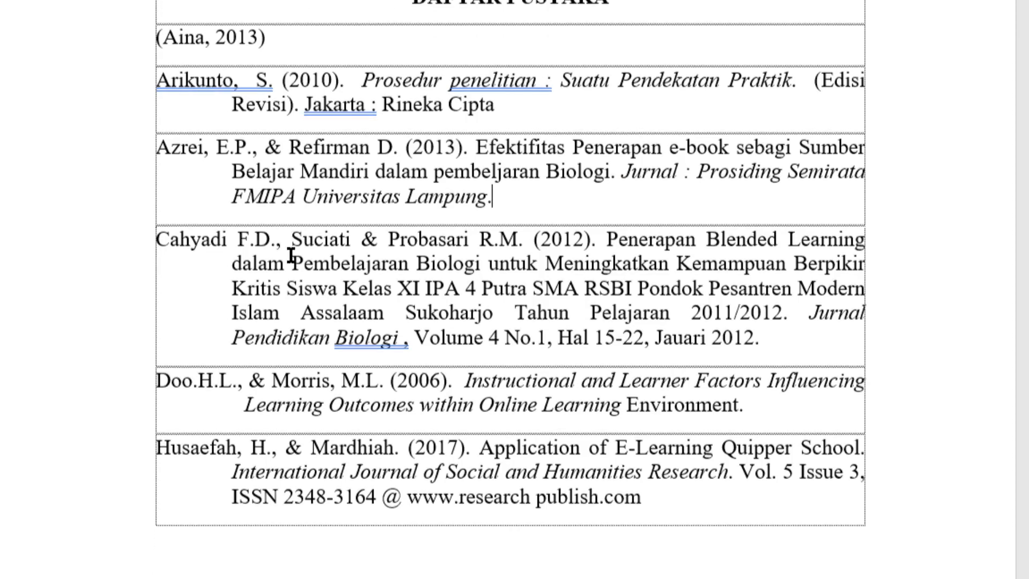
pyautogui.scroll(2, 348, 233)
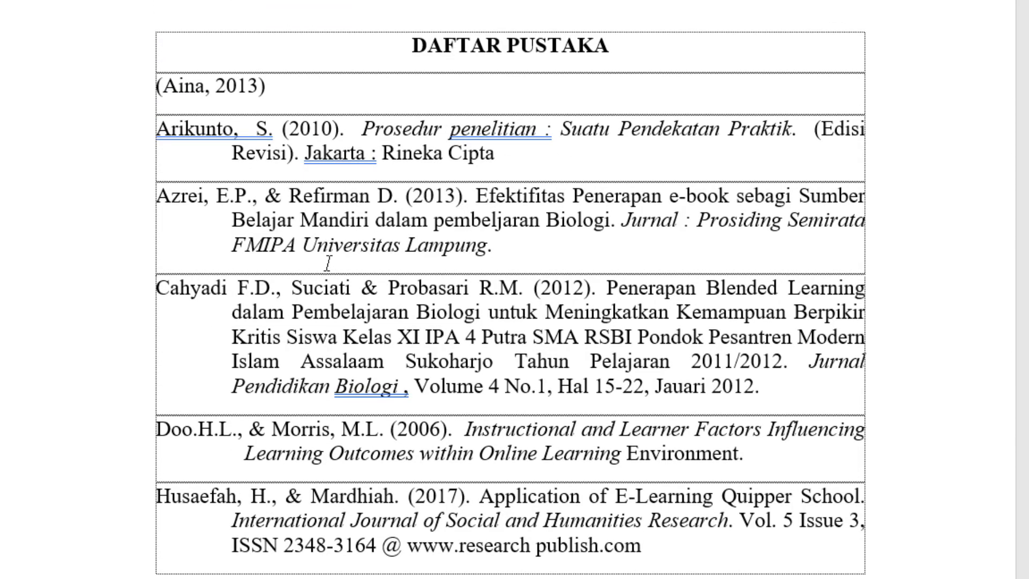
pyautogui.scroll(-1, 328, 262)
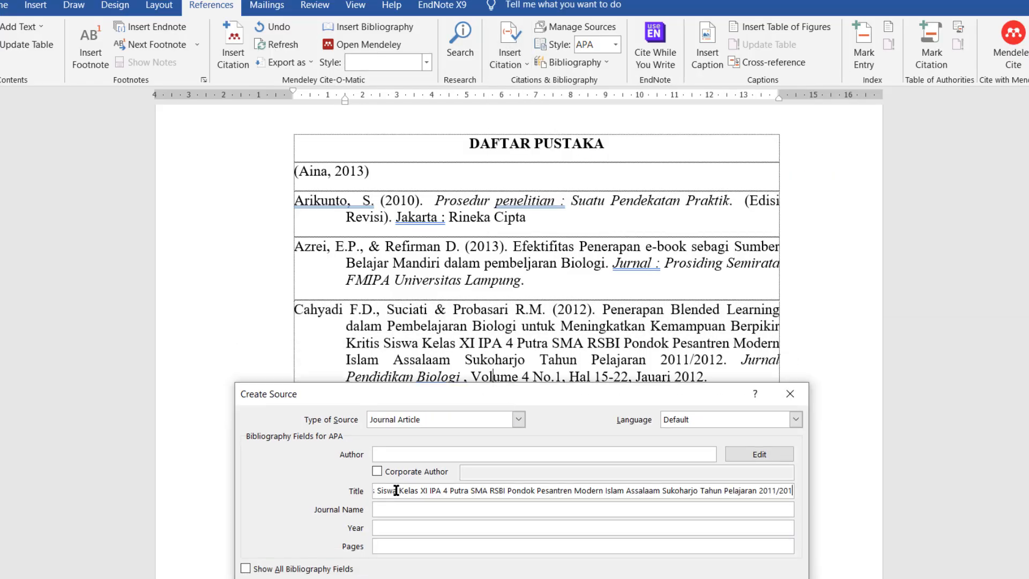
pyautogui.moveTo(375, 490); pyautogui.dragTo(508, 490)
pyautogui.hotkey('ctrl', 'x')
pyautogui.click(540, 453)
pyautogui.hotkey('ctrl', 'v')
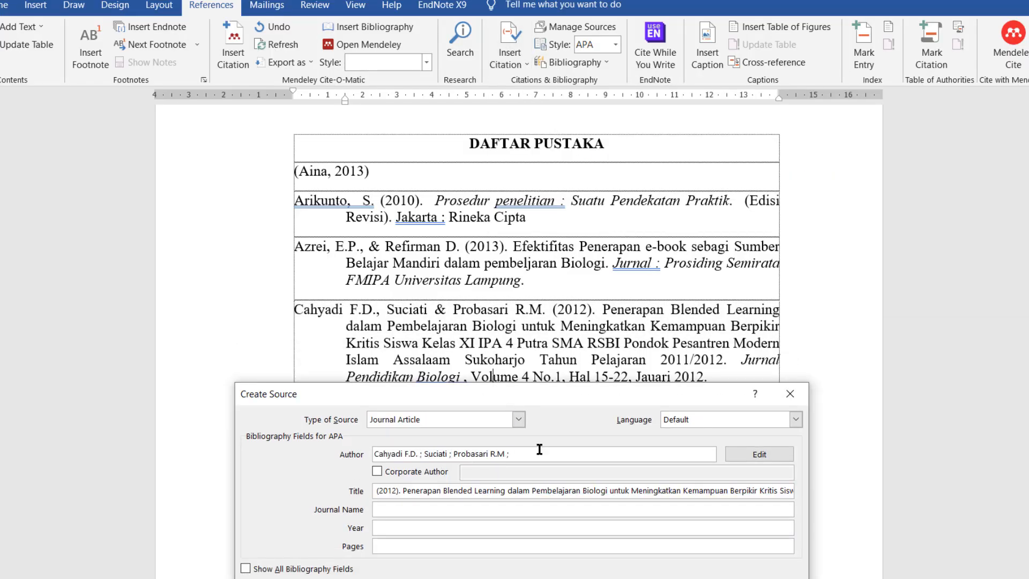
# Set the fourth entry's source to year 2012 and pages 15-22, and paste in its journal name.
pyautogui.click(408, 528)
pyautogui.write('2012')
pyautogui.click(404, 509)
pyautogui.hotkey('ctrl', 'v')
pyautogui.click(420, 545)
pyautogui.write('15-22')
# Copy the fifth bibliography entry and paste it into the title of a new citation source.
pyautogui.scroll(-1, 536, 349)
pyautogui.moveTo(296, 362); pyautogui.dragTo(660, 382)
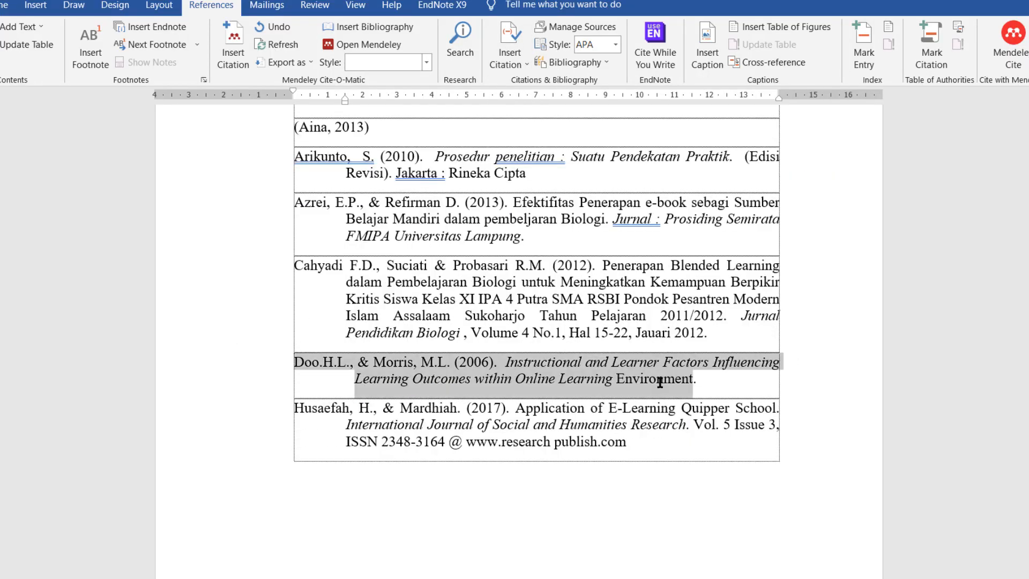
pyautogui.click(510, 46)
pyautogui.hotkey('ctrl', 'v')
# Complete the fifth entry's source as a Book from 2006 with its authors moved to the author field, and save it.
pyautogui.moveTo(454, 469); pyautogui.dragTo(370, 469)
pyautogui.hotkey('ctrl', 'x')
pyautogui.click(423, 434)
pyautogui.hotkey('ctrl', 'v')
pyautogui.click(495, 358)
pyautogui.click(422, 374)
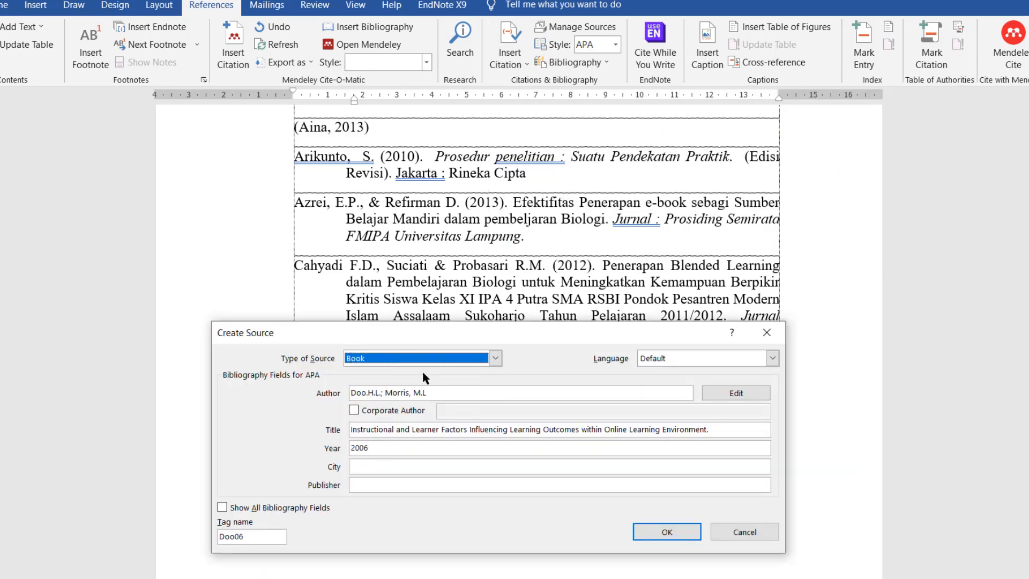
pyautogui.moveTo(514, 331); pyautogui.dragTo(513, 414)
pyautogui.press('Return')
# Copy the last bibliography entry and paste it into the title of a new Journal Article source.
pyautogui.moveTo(295, 409); pyautogui.dragTo(400, 409)
pyautogui.click(510, 46)
pyautogui.moveTo(445, 359); pyautogui.dragTo(474, 261)
pyautogui.hotkey('ctrl', 'v')
pyautogui.click(525, 290)
# Move the two authors of the last entry from the title to the author field.
pyautogui.moveTo(475, 361); pyautogui.dragTo(380, 362)
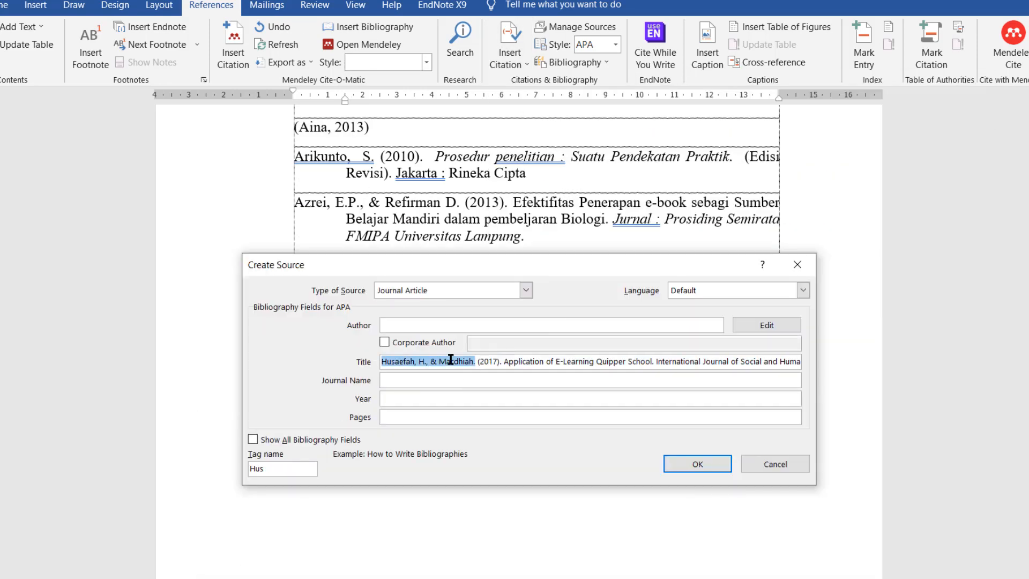
pyautogui.hotkey('ctrl', 'x')
pyautogui.click(484, 325)
pyautogui.hotkey('ctrl', 'v')
# Set the last entry's year to 2017, move the journal name from the title to its own field, and save the source.
pyautogui.click(428, 399)
pyautogui.write('2017')
pyautogui.hotkey('ctrl', 'x')
pyautogui.click(432, 381)
pyautogui.click(693, 462)
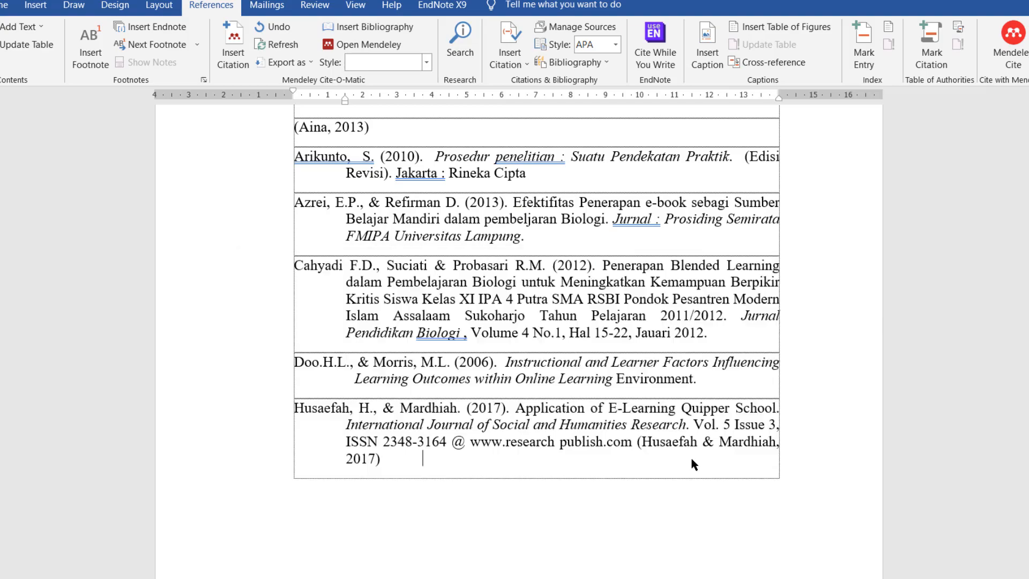
# Undo the citation inserted at the end of the last bibliography entry.
pyautogui.hotkey('ctrl', 'z')
pyautogui.scroll(2, 453, 360)
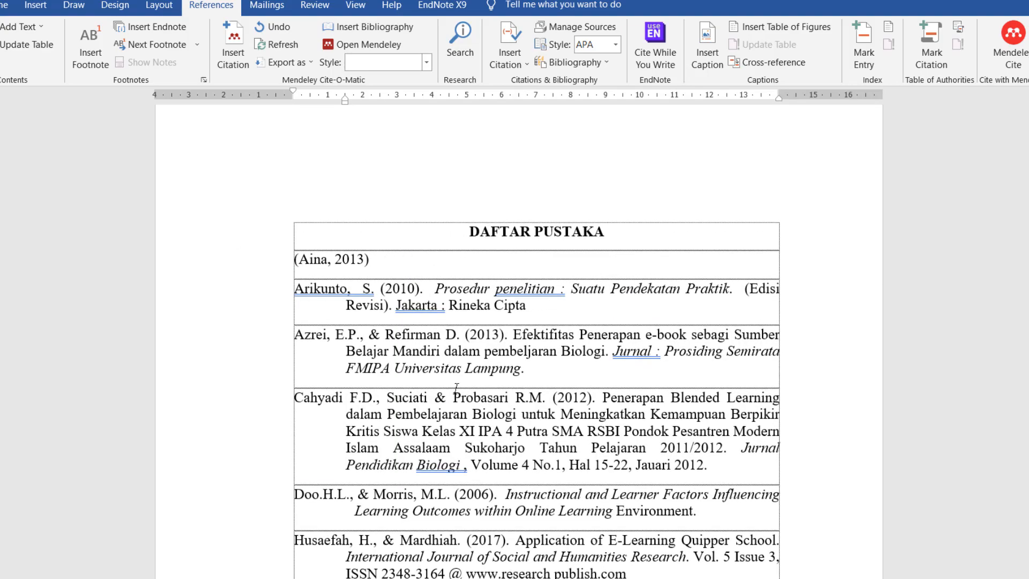
pyautogui.scroll(-1, 431, 400)
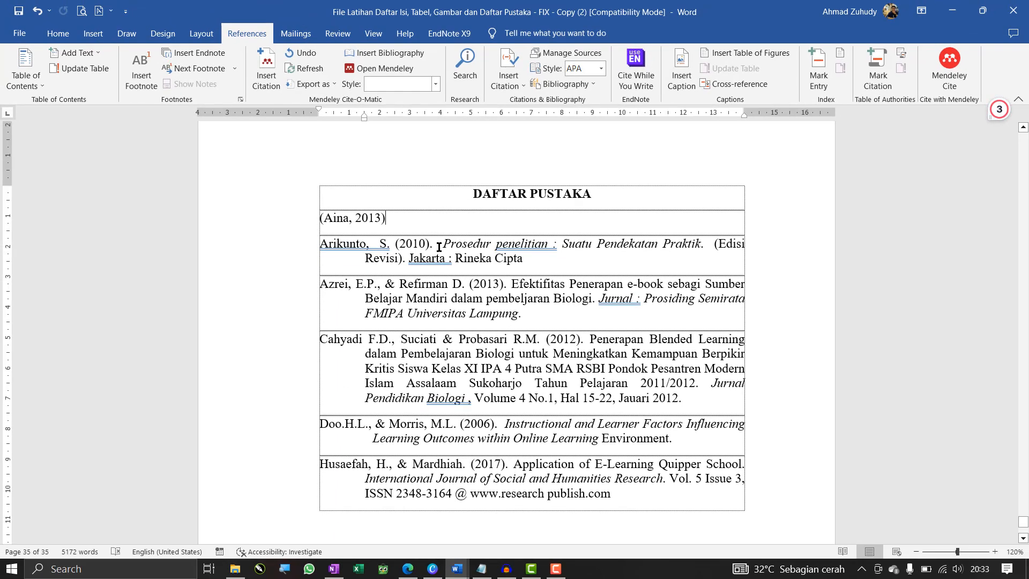
# Delete the first citation and all bibliography entries below the DAFTAR PUSTAKA heading, and add one empty row under it.
pyautogui.press('BackSpace')
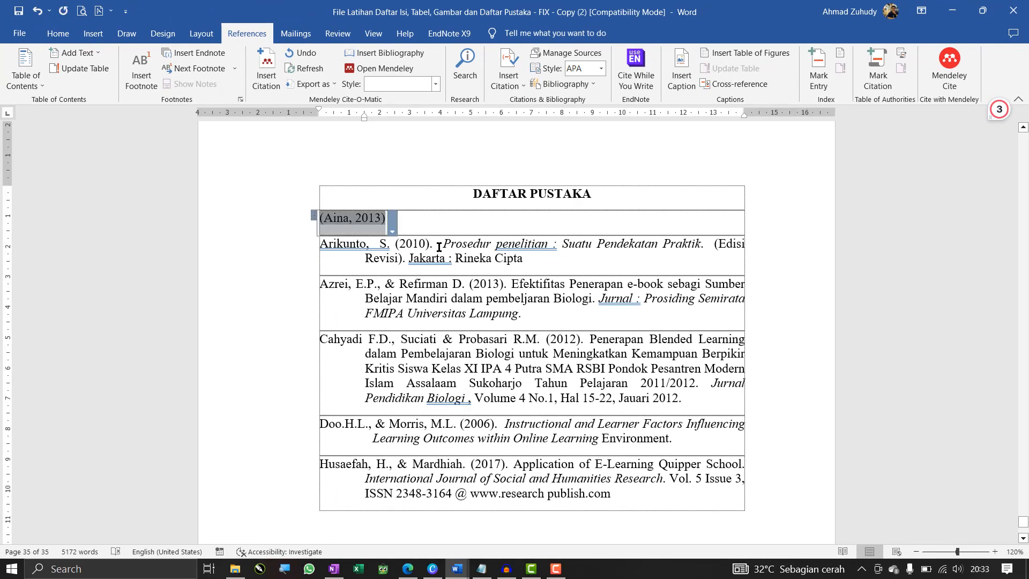
pyautogui.press('BackSpace')
pyautogui.moveTo(341, 225); pyautogui.dragTo(744, 525)
pyautogui.press('BackSpace')
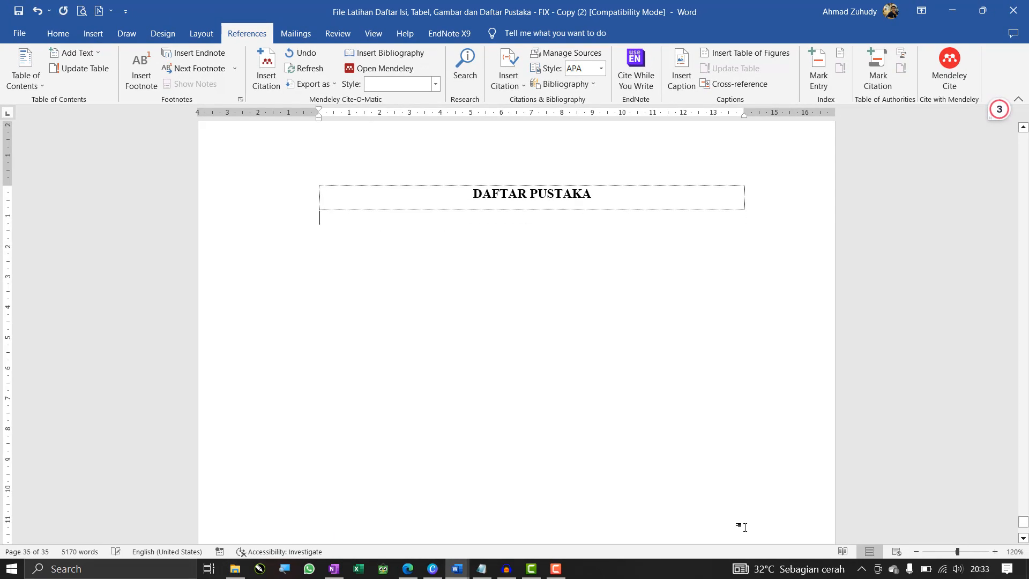
pyautogui.press('Return')
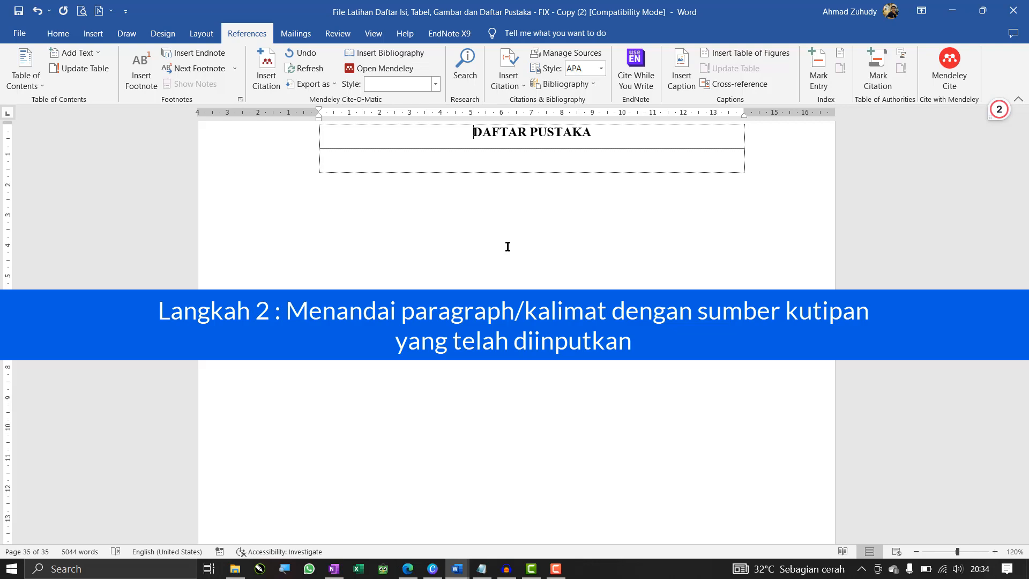
# Show the document's heading outline and go to the chapter BAB I PENDAHULUAN.
pyautogui.hotkey('ctrl', 'f')
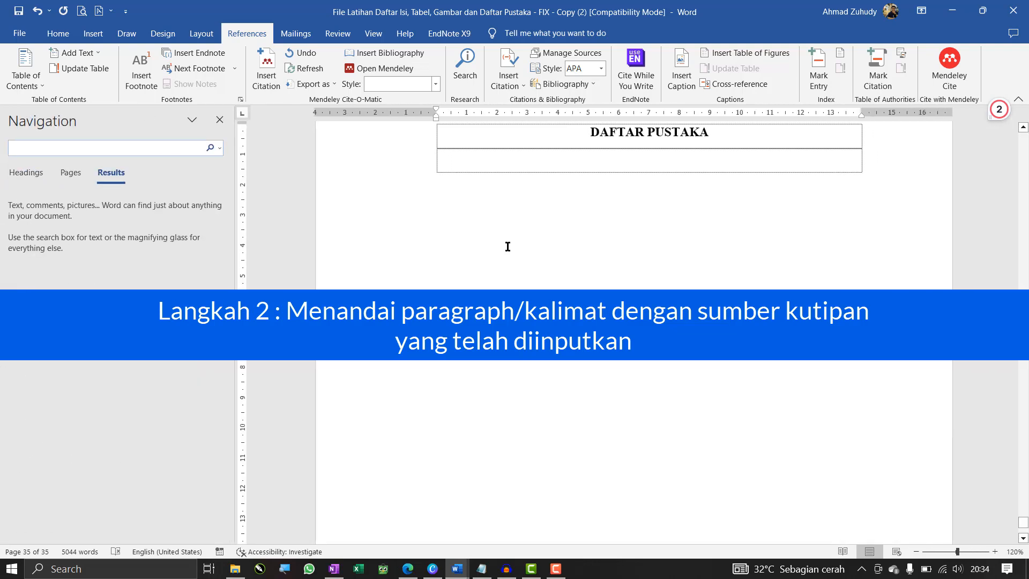
pyautogui.click(26, 172)
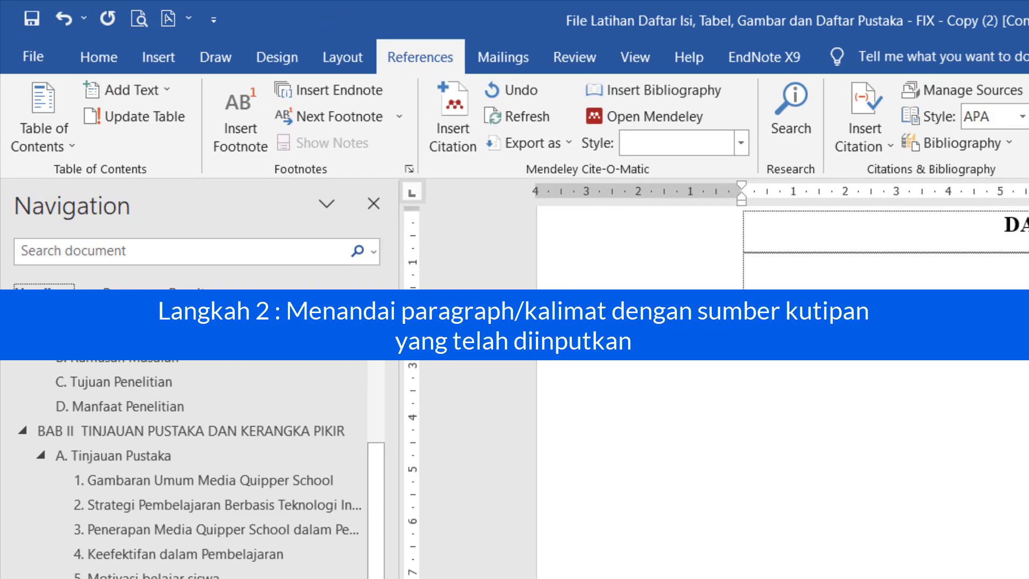
pyautogui.scroll(2, 145, 456)
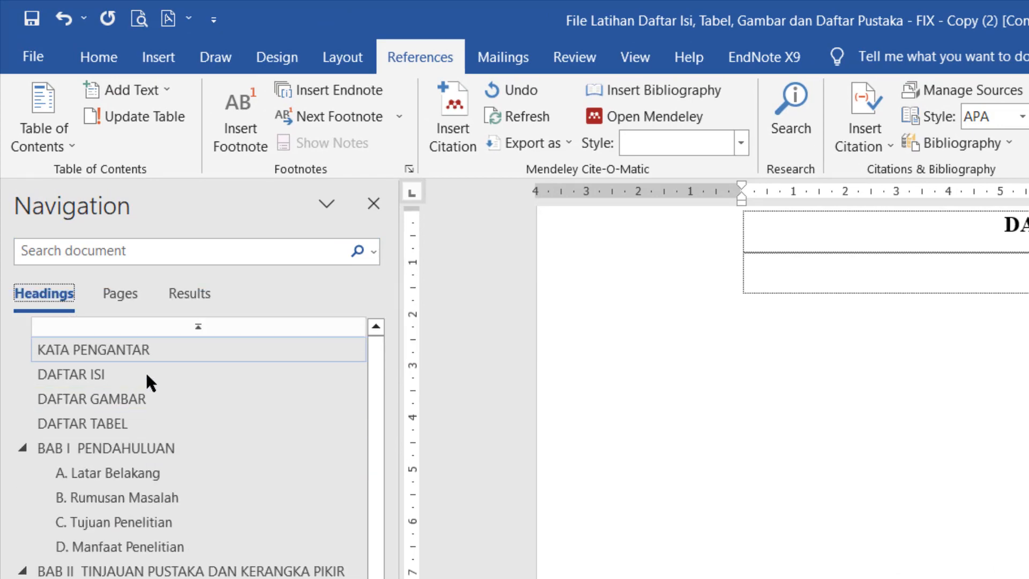
pyautogui.click(127, 446)
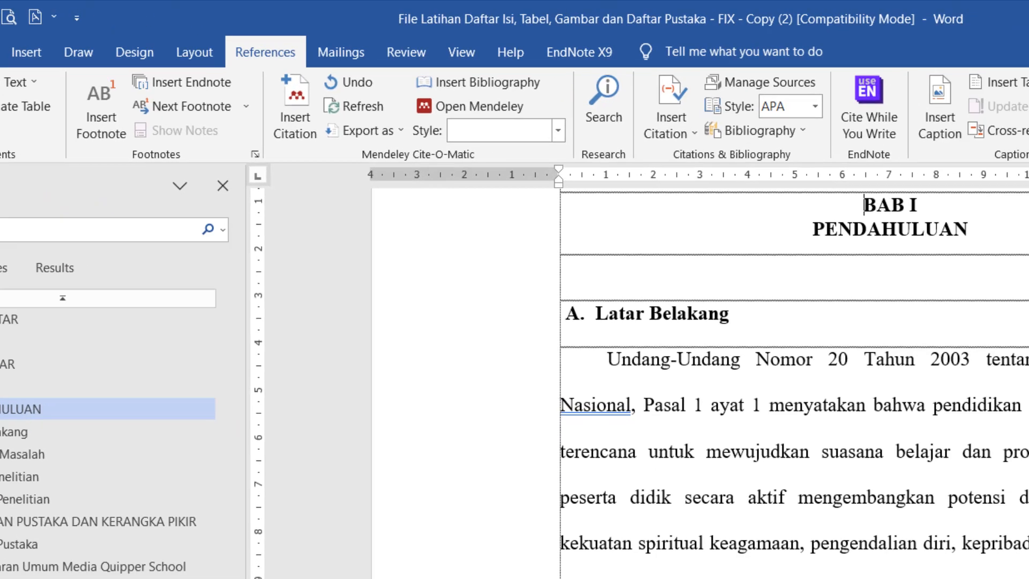
pyautogui.scroll(-1, 868, 402)
# Cite the 2013 source "Efektifitas Pemanfaatan Multimedia Interaktif" at the end of the first Latar Belakang paragraph, with the period after the citation.
pyautogui.click(324, 483)
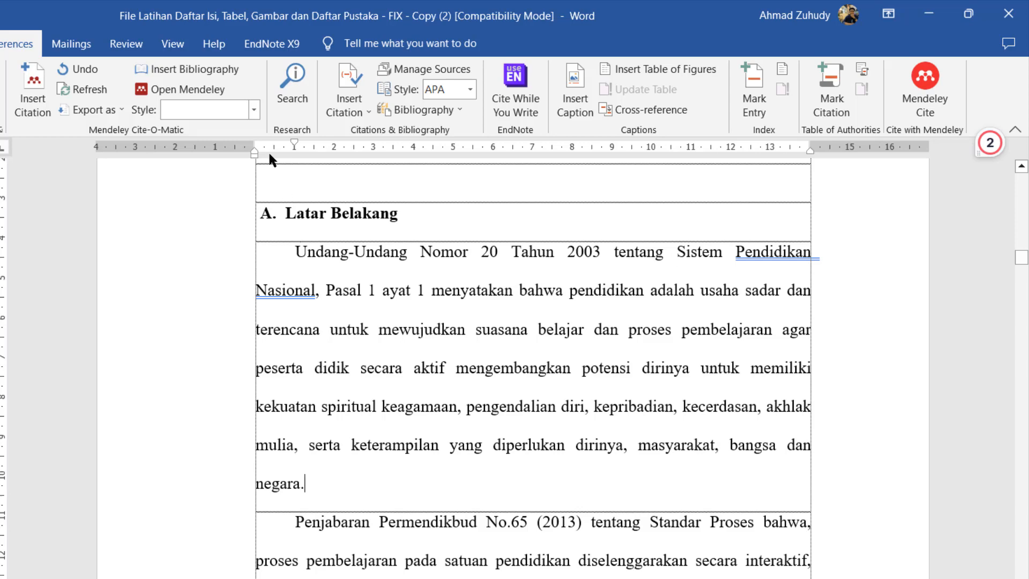
pyautogui.click(361, 114)
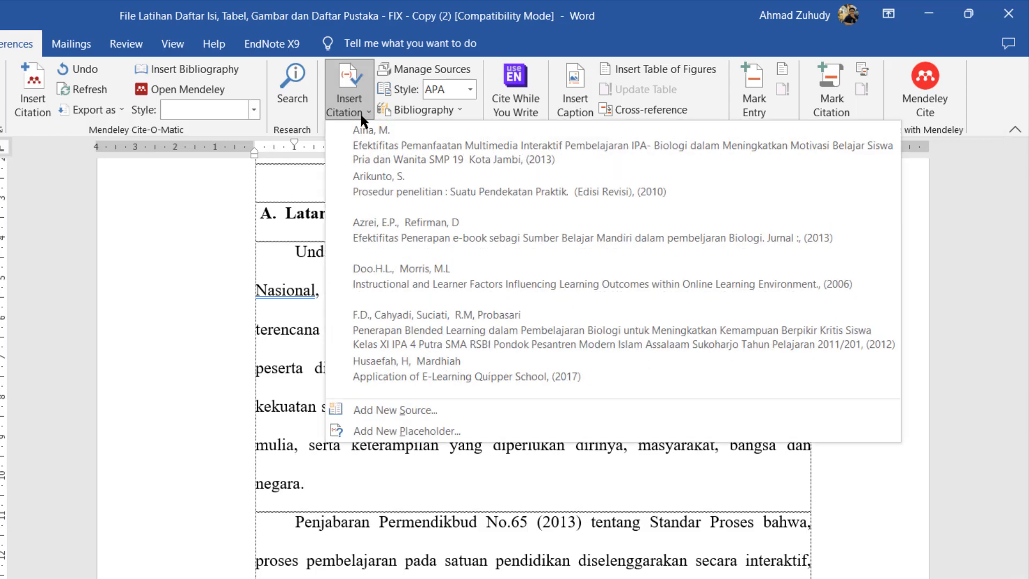
pyautogui.click(327, 494)
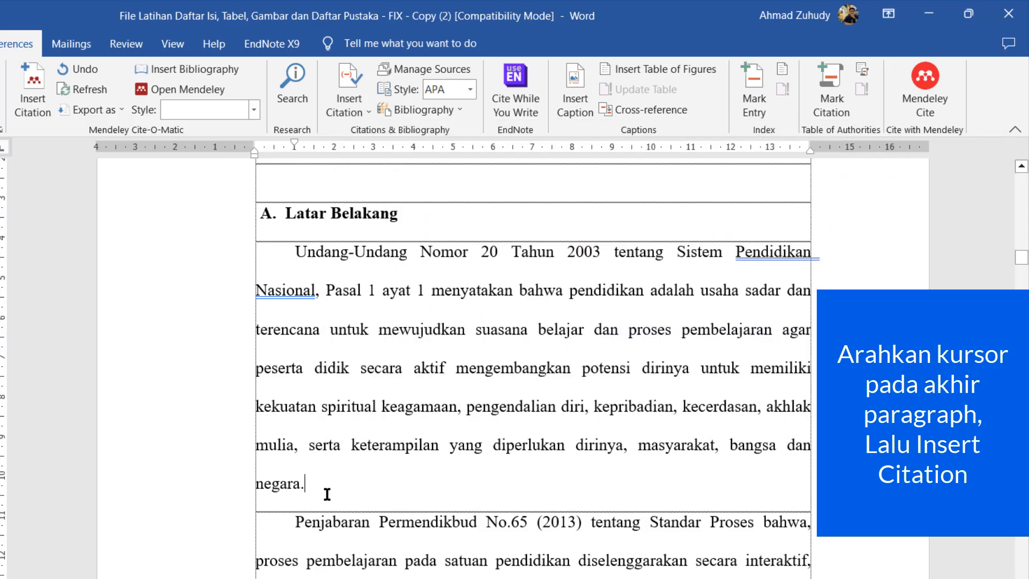
pyautogui.click(351, 110)
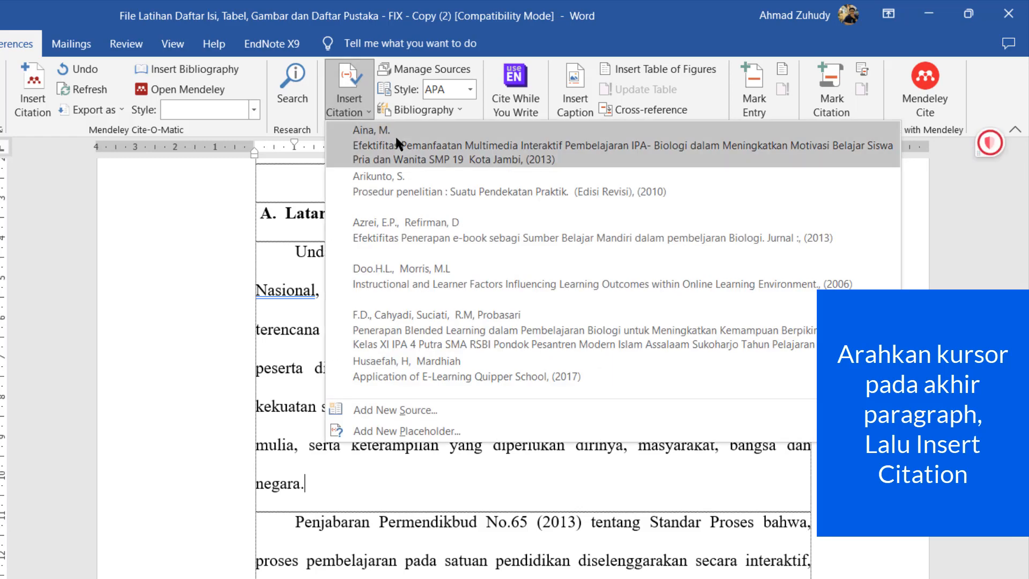
pyautogui.click(489, 360)
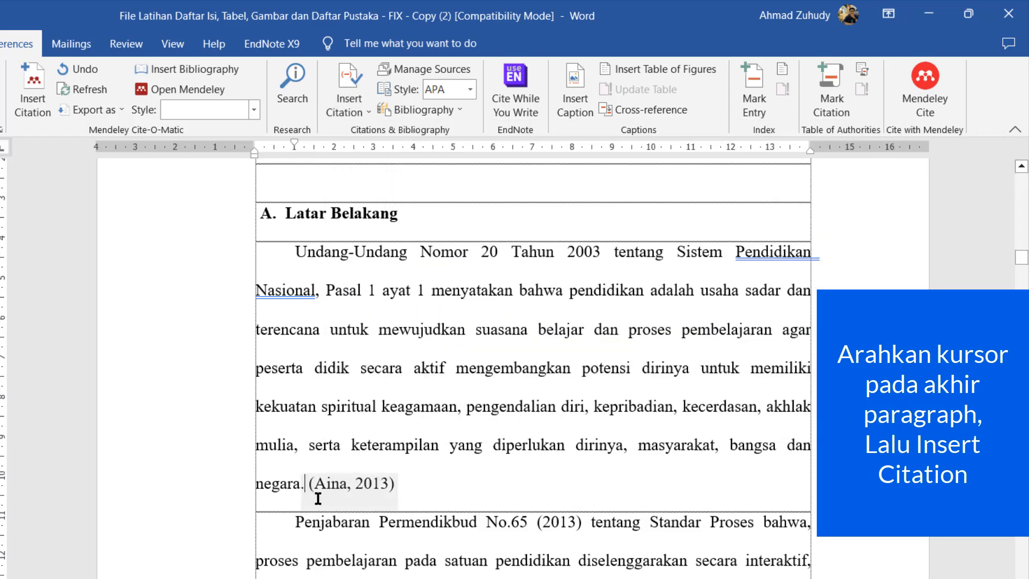
pyautogui.press('BackSpace')
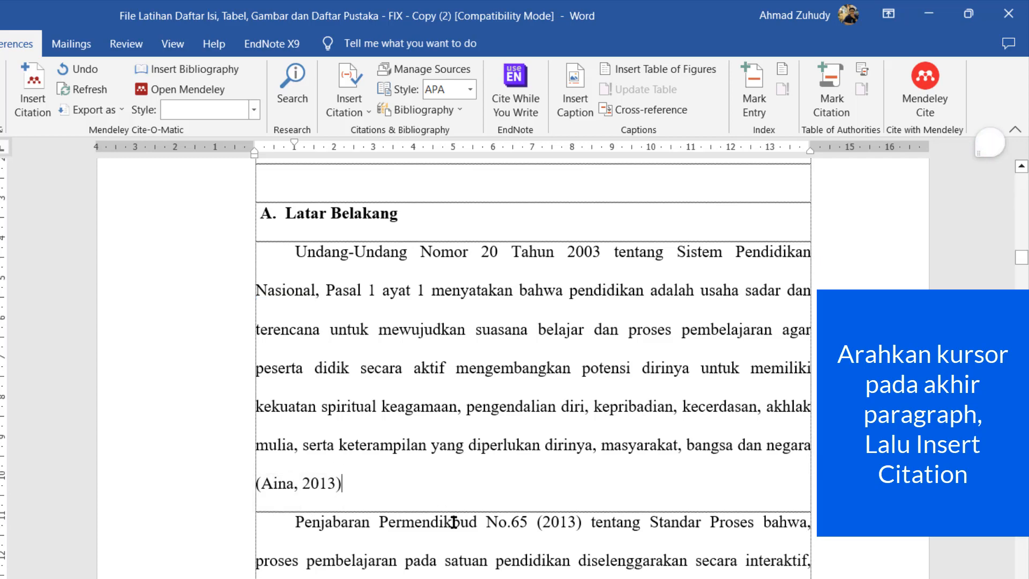
pyautogui.write('.')
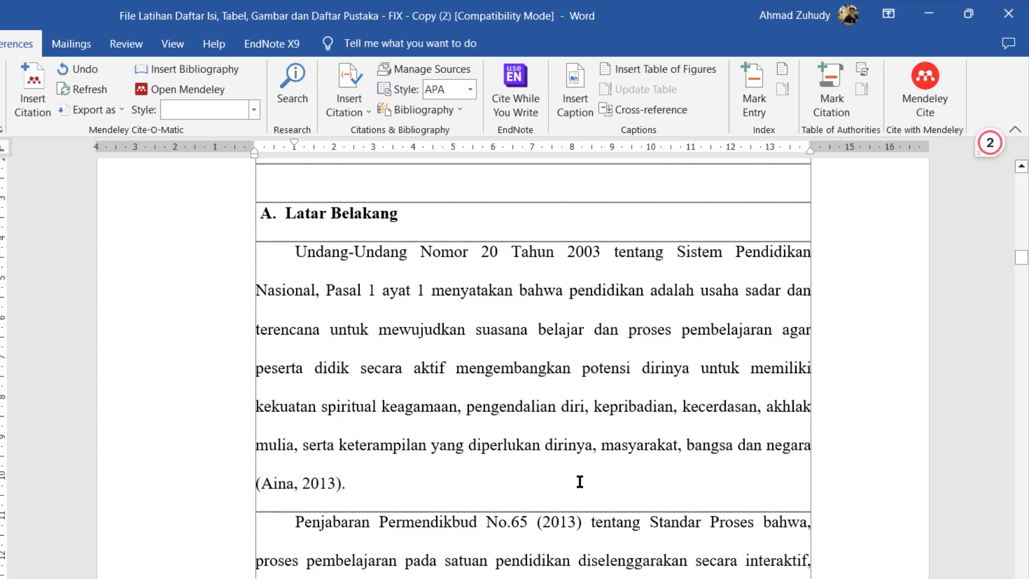
# Cite the 2010 source "Prosedur penelitian : Suatu Pendekatan Praktik" at the end of the paragraph about Permendikbud No.65.
pyautogui.scroll(-3, 499, 468)
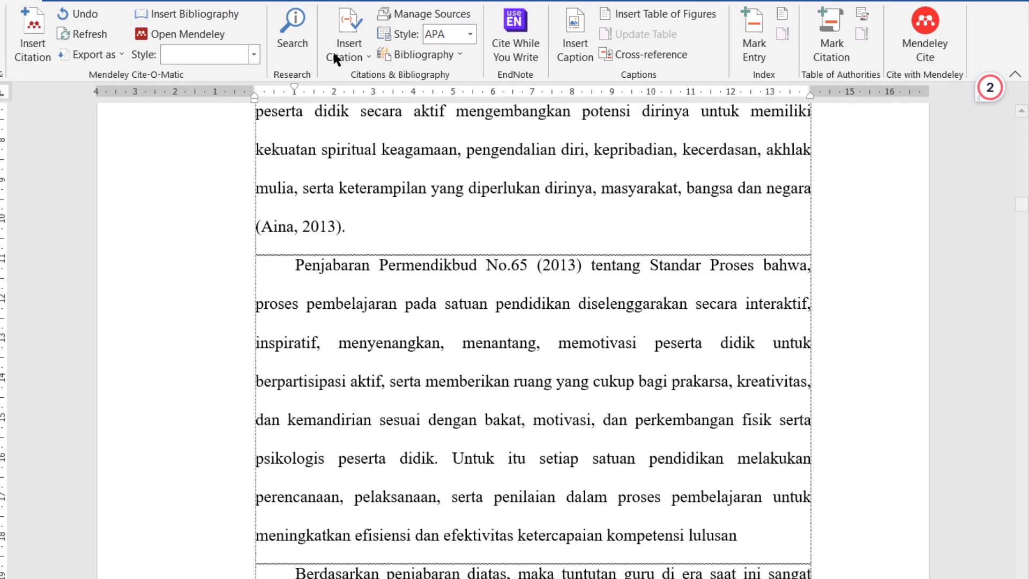
pyautogui.click(352, 89)
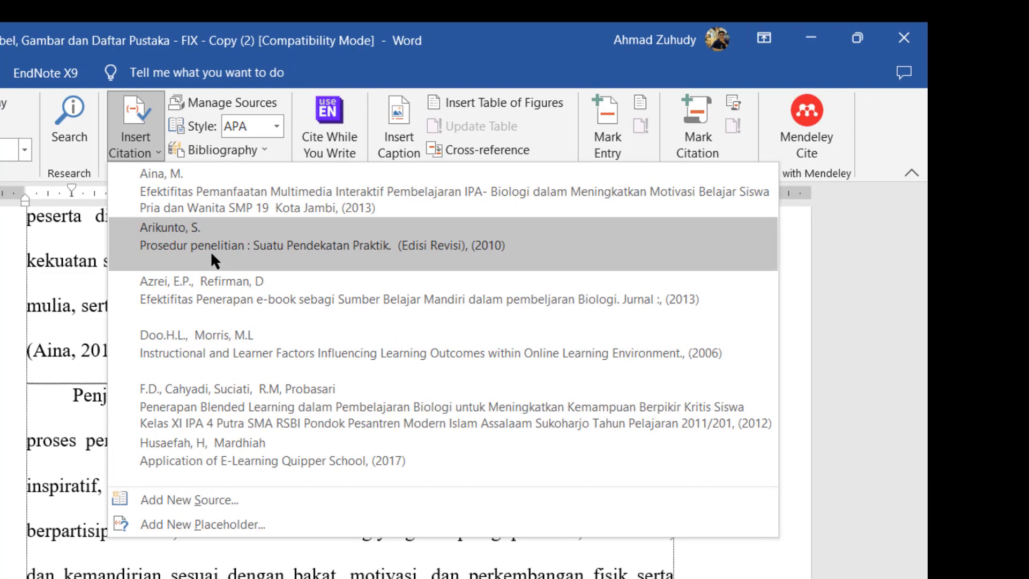
pyautogui.click(348, 143)
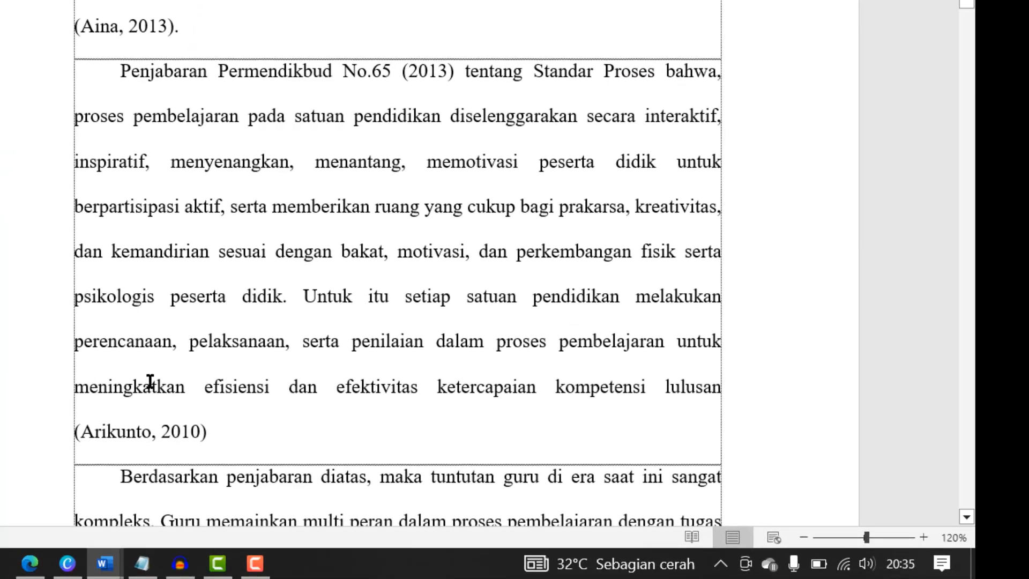
# Cite the 2013 source "Efektifitas Penerapan e-book sebagi Sumber Belajar Mandiri" at the end of the paragraph about Teknologi Informasi dan Komunikasi (TIK).
pyautogui.scroll(-6, 148, 386)
pyautogui.scroll(-7, 169, 164)
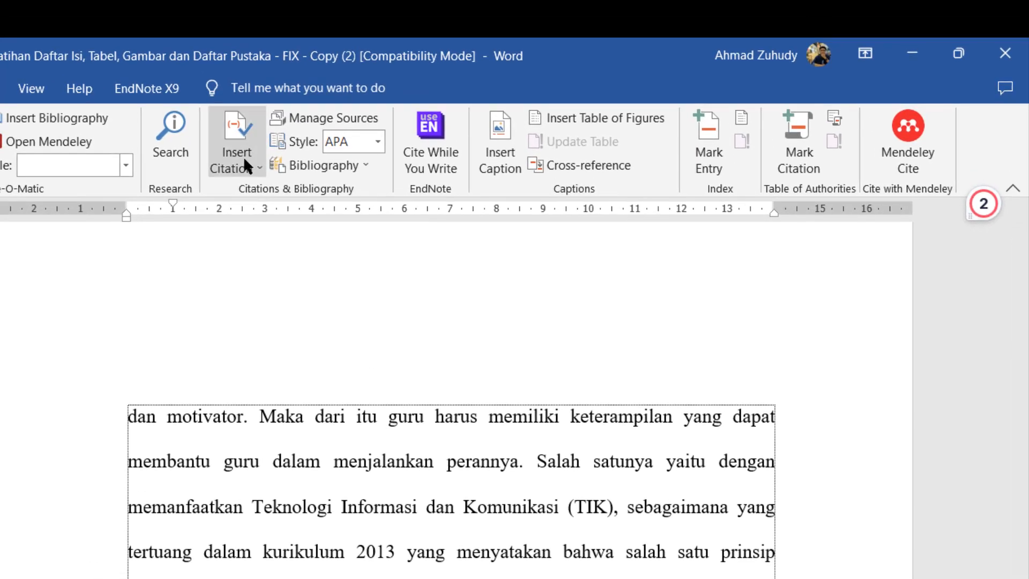
pyautogui.click(244, 156)
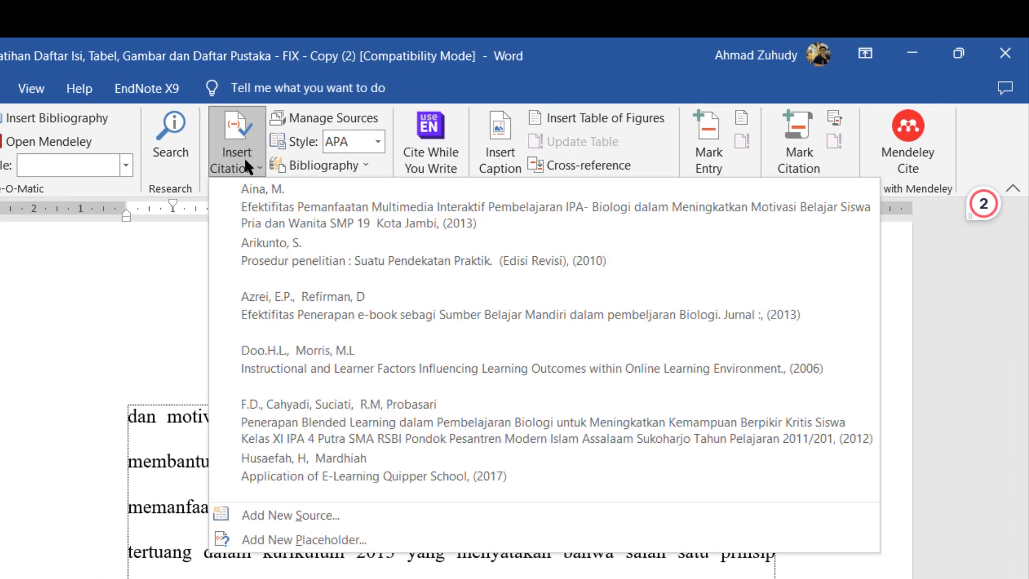
pyautogui.click(324, 255)
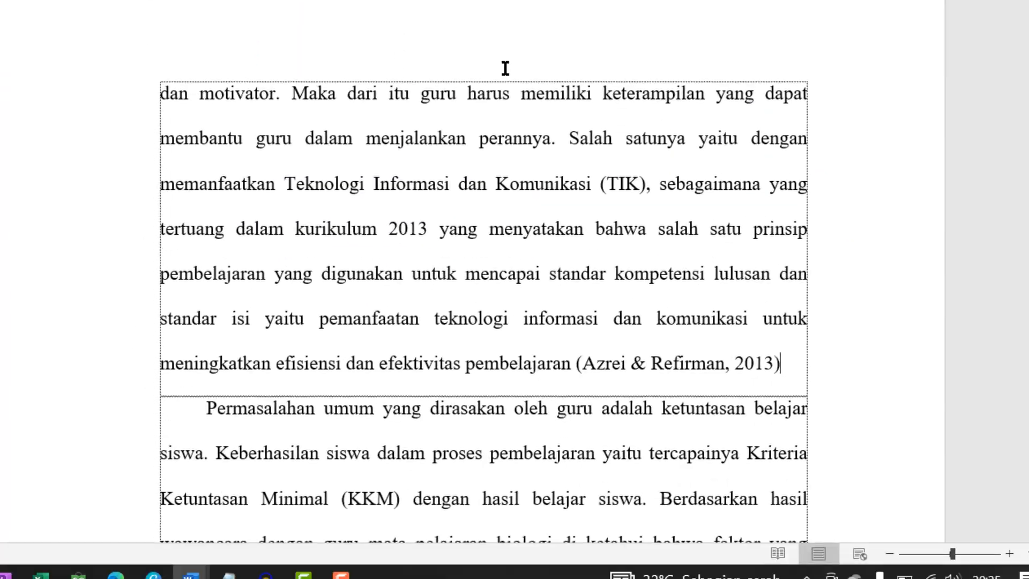
# Start a new paragraph at "Metode penugasan dapat diterapkan" and cite the 2006 source "Instructional and Learner Factors" at the end of the preceding paragraph.
pyautogui.scroll(-5, 402, 246)
pyautogui.scroll(-5, 524, 266)
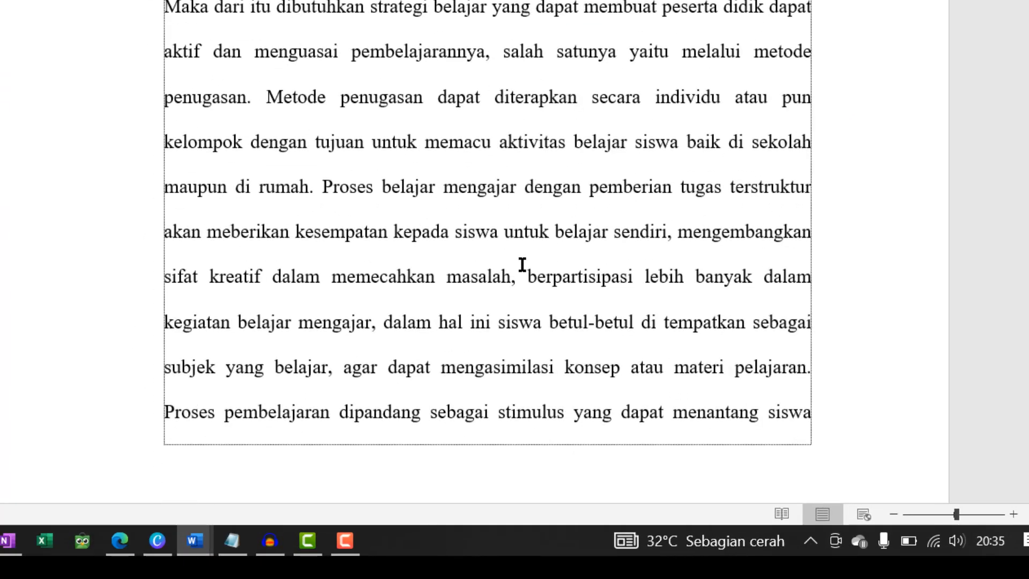
pyautogui.scroll(2, 496, 252)
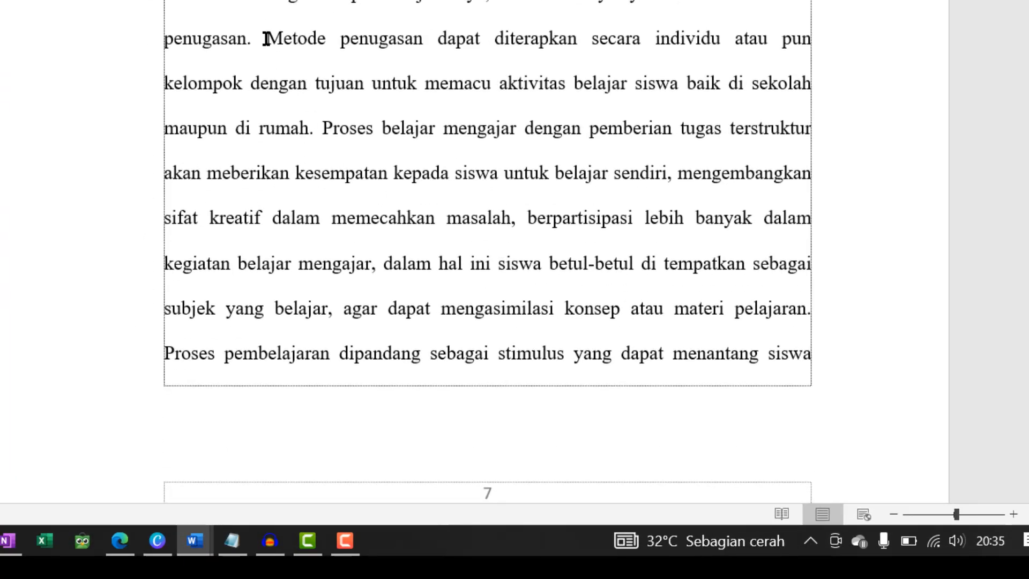
pyautogui.press('Return')
pyautogui.scroll(3, 356, 69)
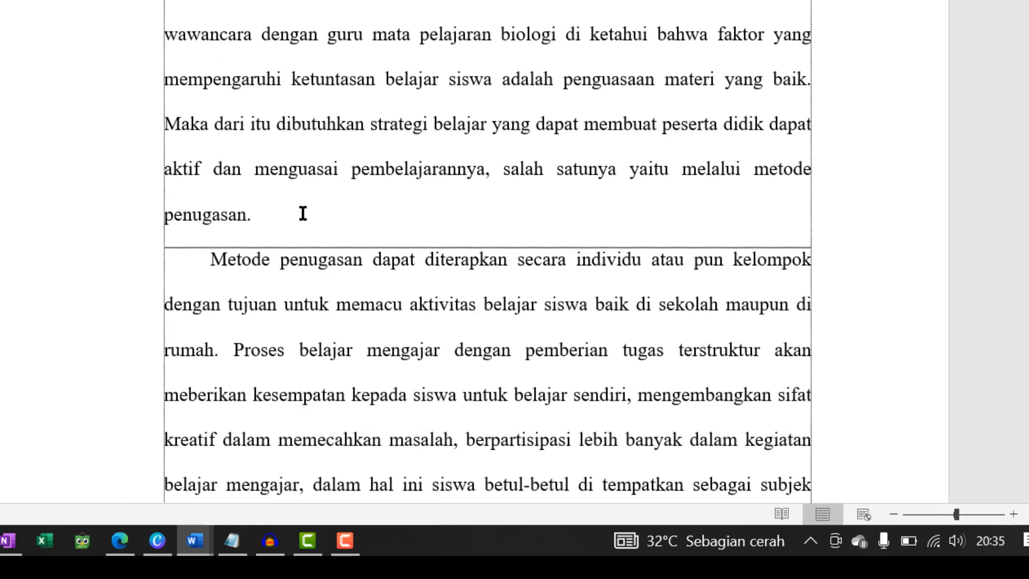
pyautogui.click(284, 1)
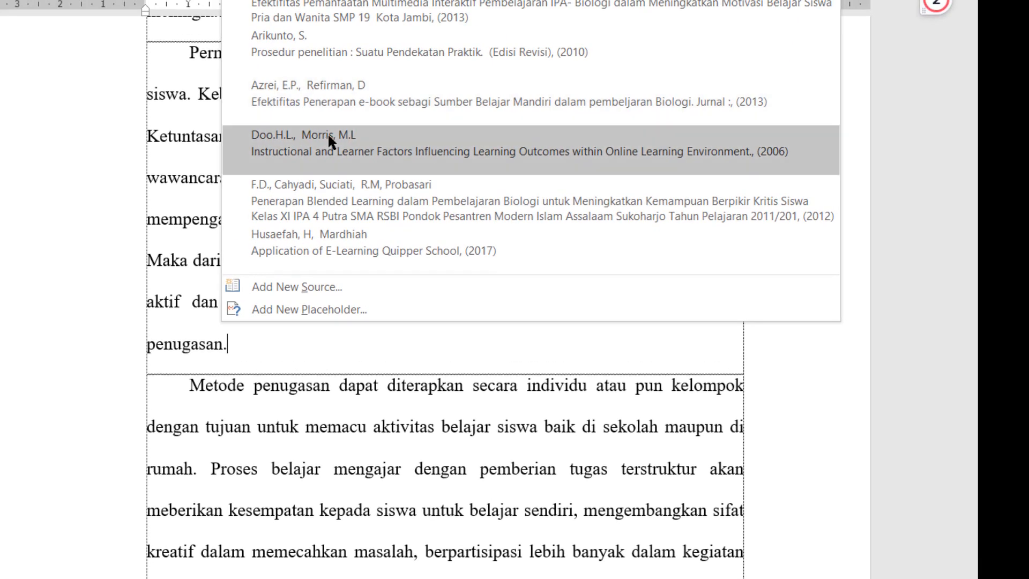
pyautogui.click(328, 136)
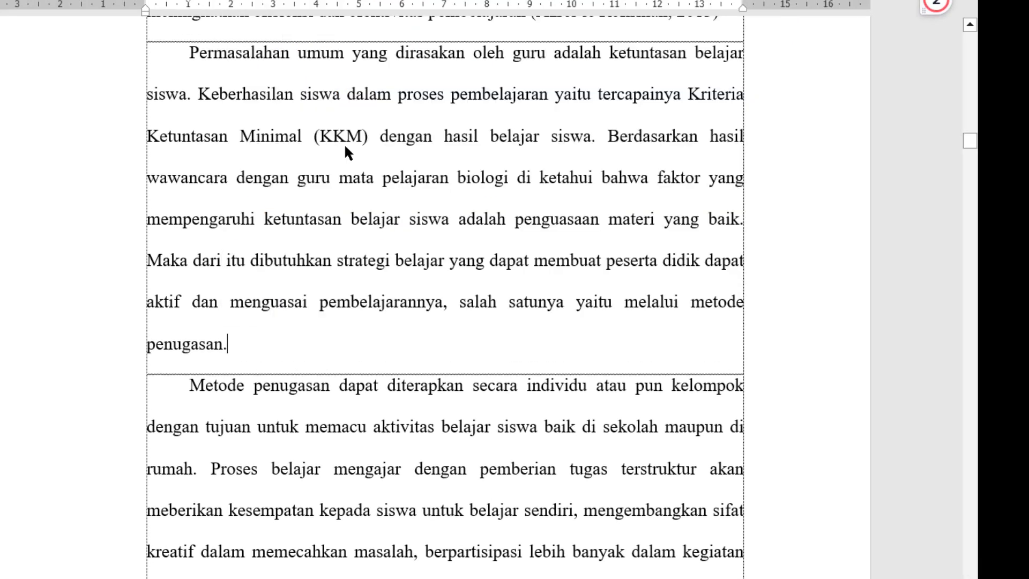
# Delete the manually written 2008 citation and its period after "fasilitator belajar" at the end of the Latar Belakang section.
pyautogui.scroll(-3, 322, 327)
pyautogui.scroll(-8, 301, 331)
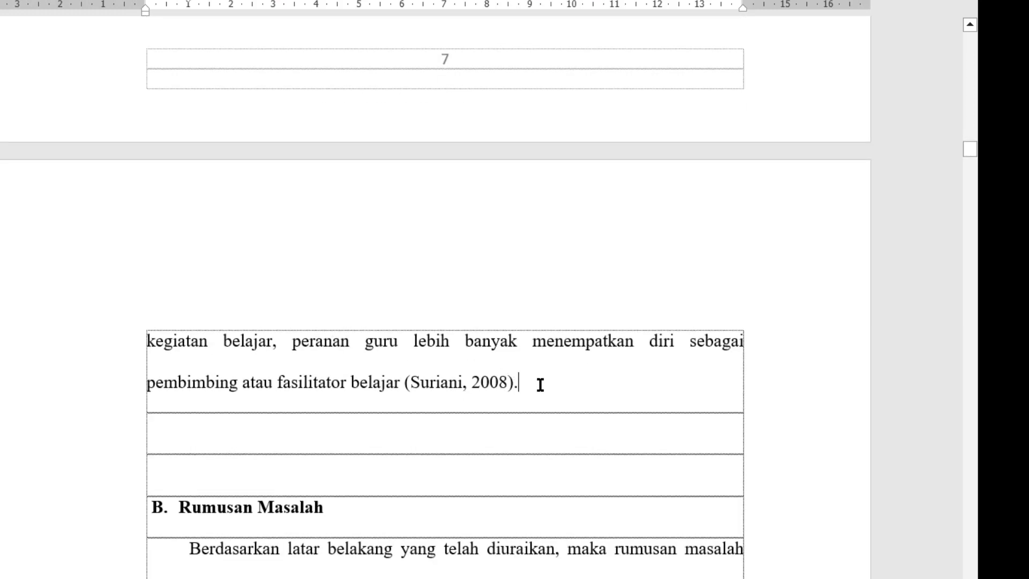
pyautogui.press('BackSpace')
pyautogui.press('BackSpace')
pyautogui.press('BackSpace')
pyautogui.press('BackSpace')
pyautogui.press('BackSpace')
pyautogui.press('BackSpace')
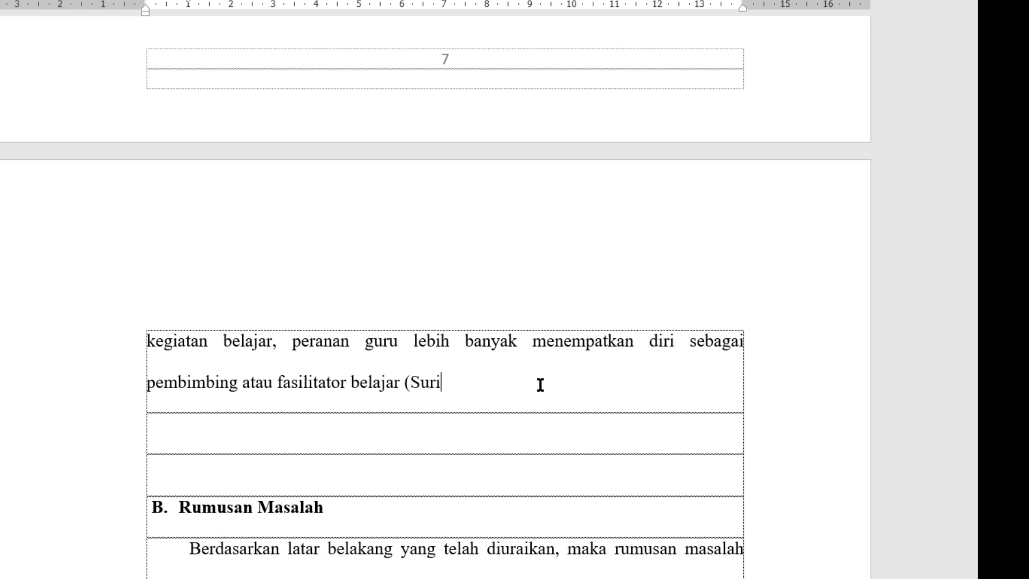
pyautogui.press('BackSpace')
pyautogui.press('BackSpace')
pyautogui.press('BackSpace')
pyautogui.press('BackSpace')
pyautogui.press('BackSpace')
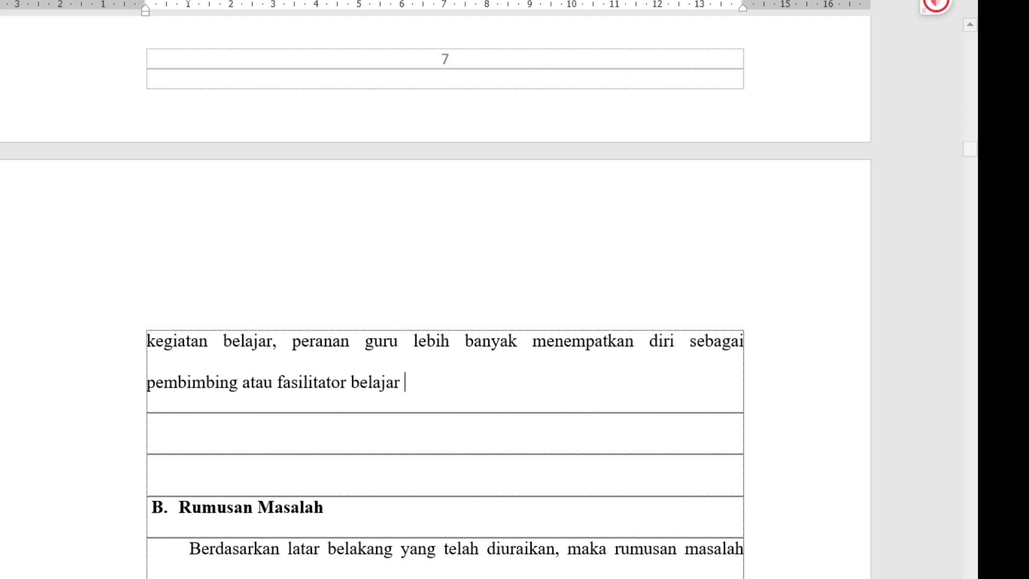
pyautogui.click(248, 0)
pyautogui.click(83, 244)
# Split the paragraph before "Proses pembelajaran dipandang" and replace the period after "materi pelajaran" with a citation of the 2012 source "Penerapan Blended Learning".
pyautogui.scroll(9, 452, 278)
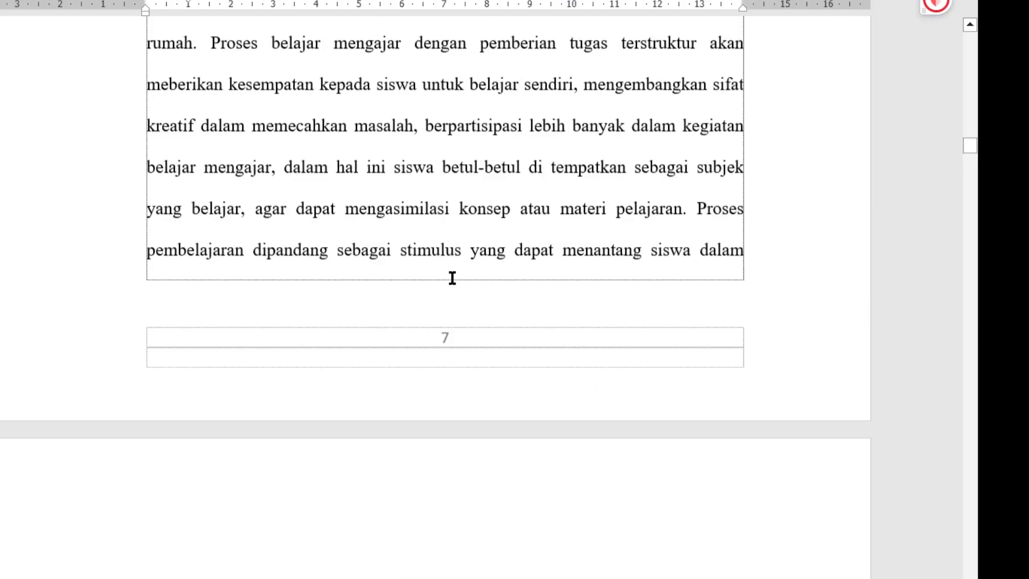
pyautogui.scroll(-1, 363, 349)
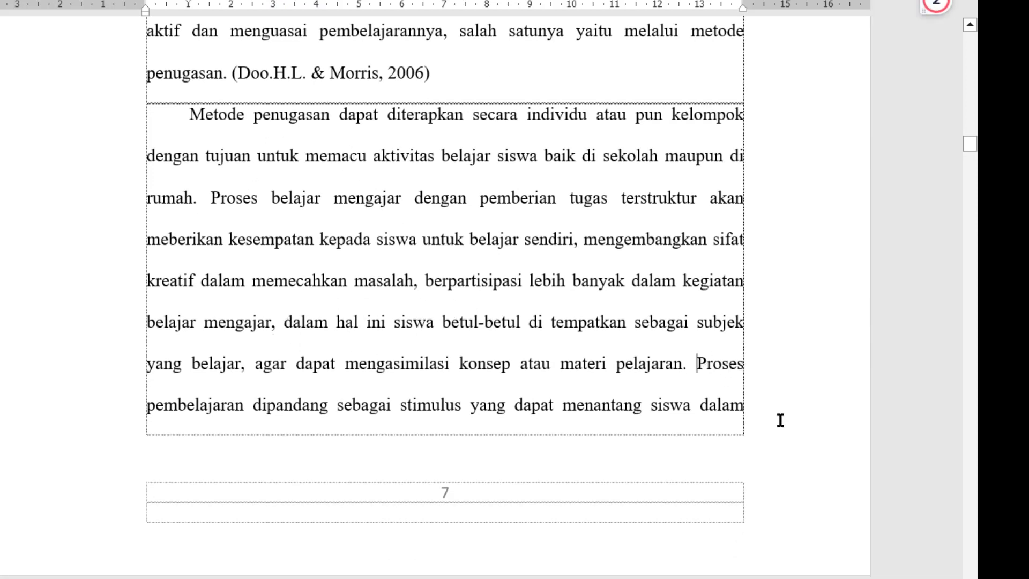
pyautogui.scroll(-3, 521, 239)
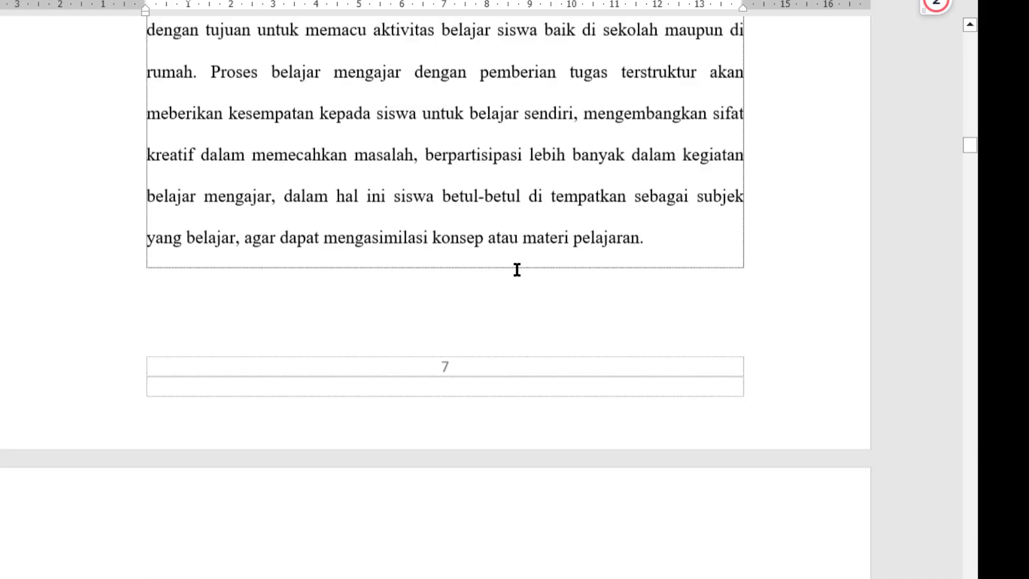
pyautogui.scroll(4, 492, 301)
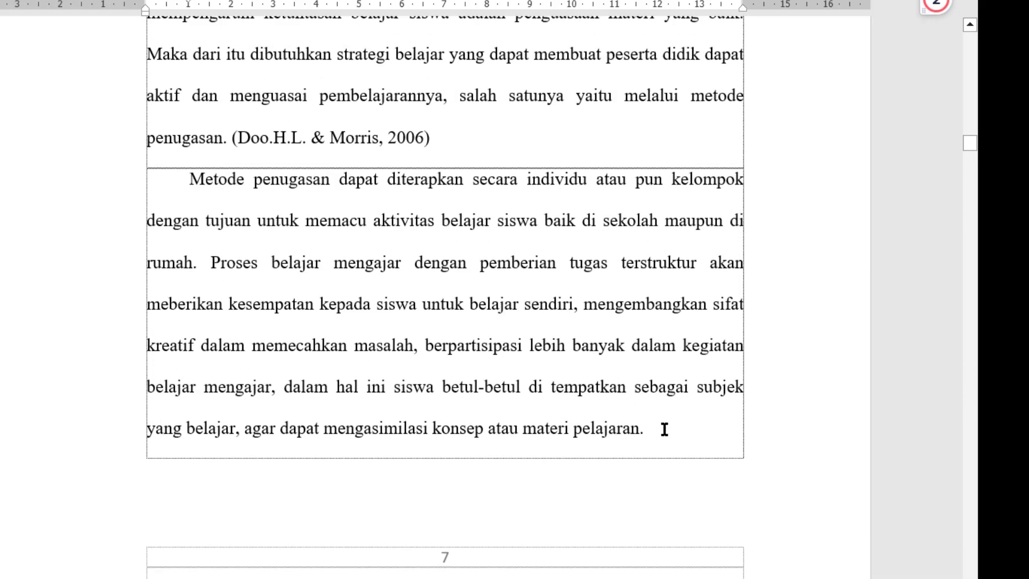
pyautogui.click(664, 428)
pyautogui.press('BackSpace')
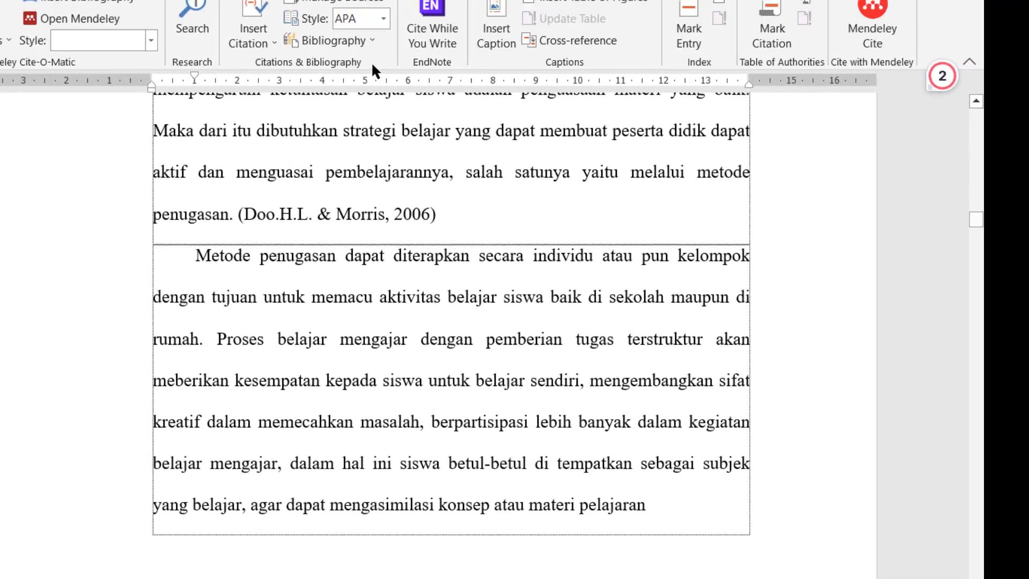
pyautogui.click(260, 27)
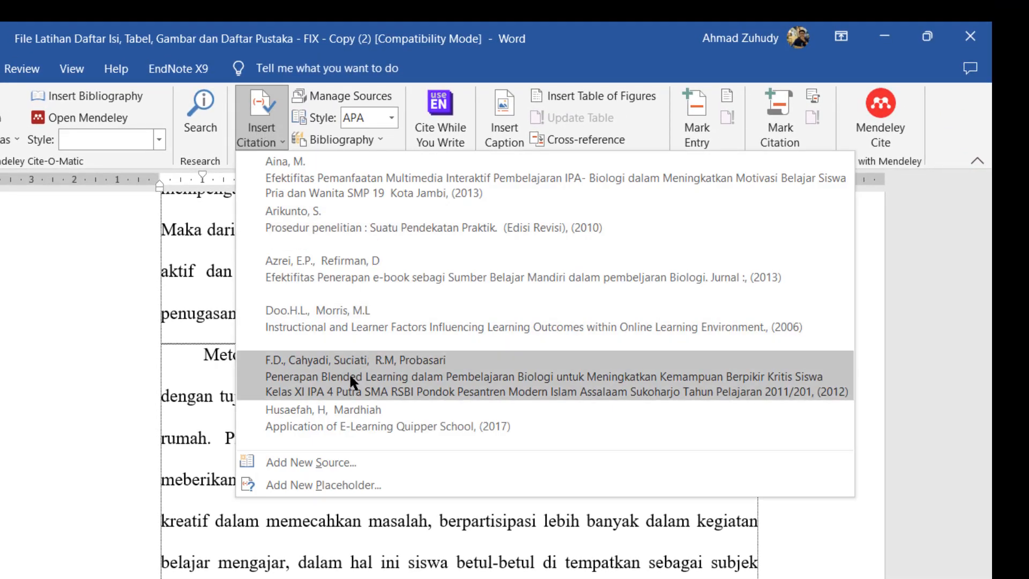
pyautogui.click(350, 377)
# Cite the 2017 source "Application of E-Learning Quipper School" after "fasilitator belajar", and end the sentence with a period.
pyautogui.scroll(-10, 406, 557)
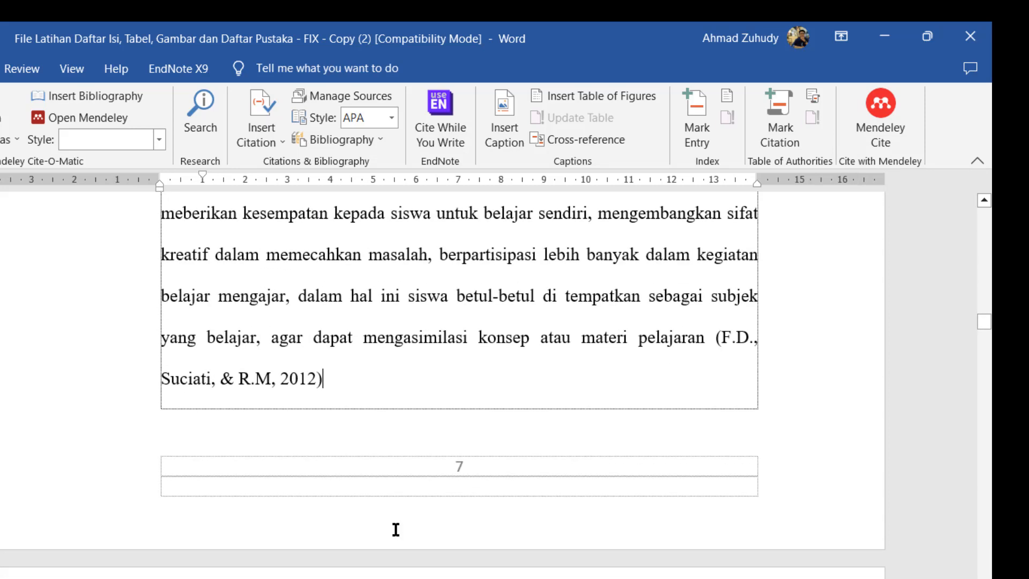
pyautogui.click(503, 445)
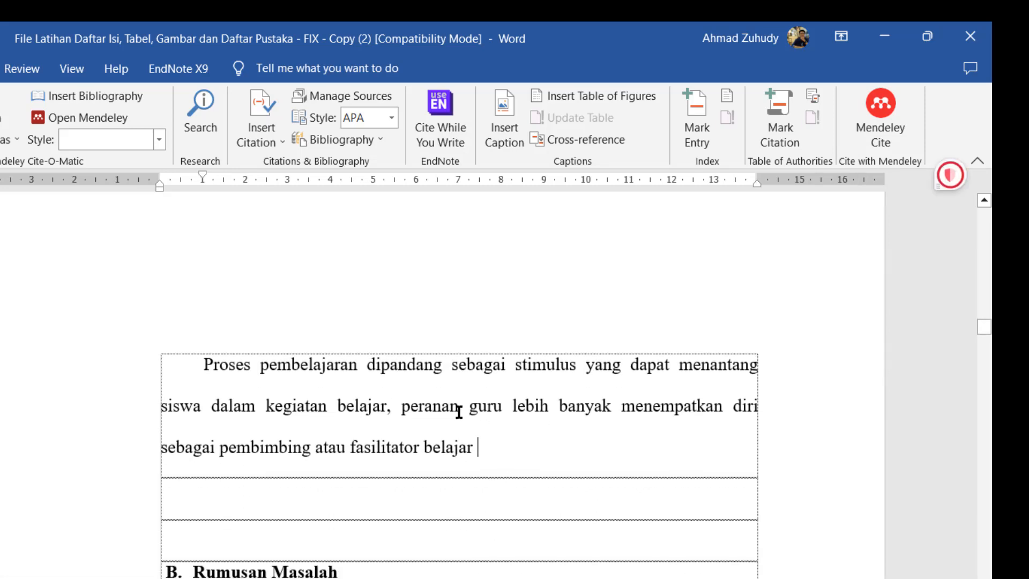
pyautogui.click(262, 140)
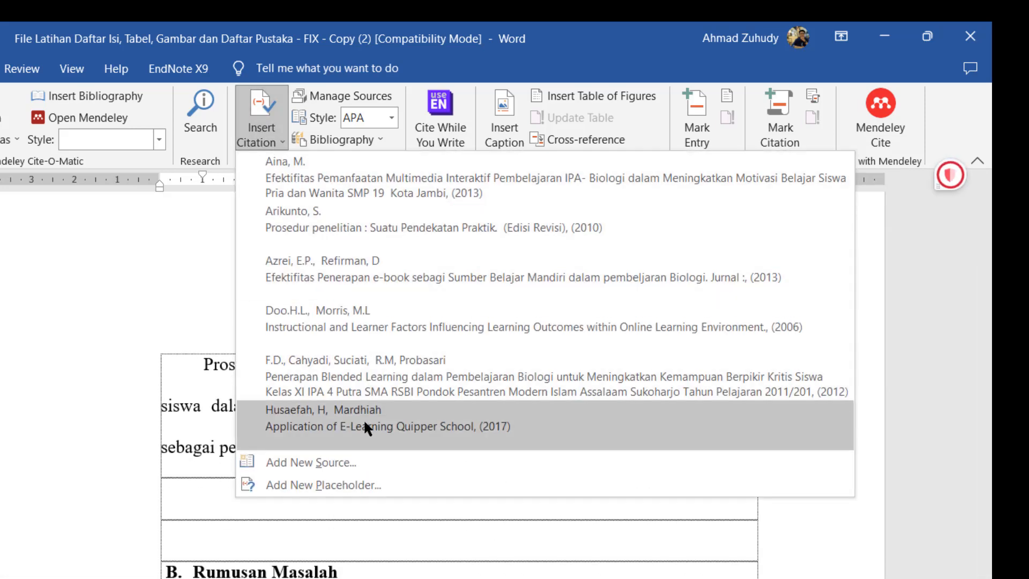
pyautogui.click(363, 419)
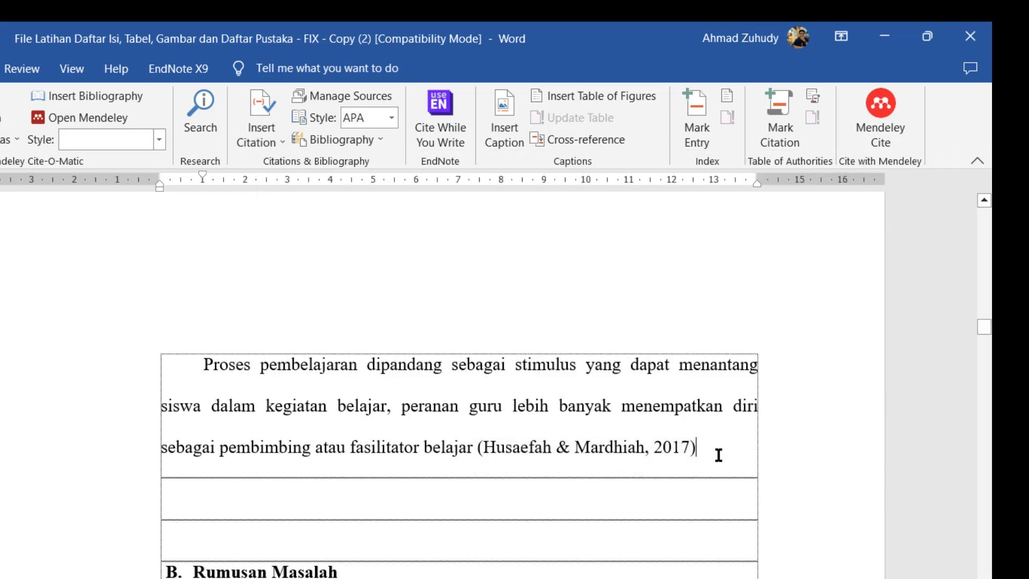
pyautogui.write('.')
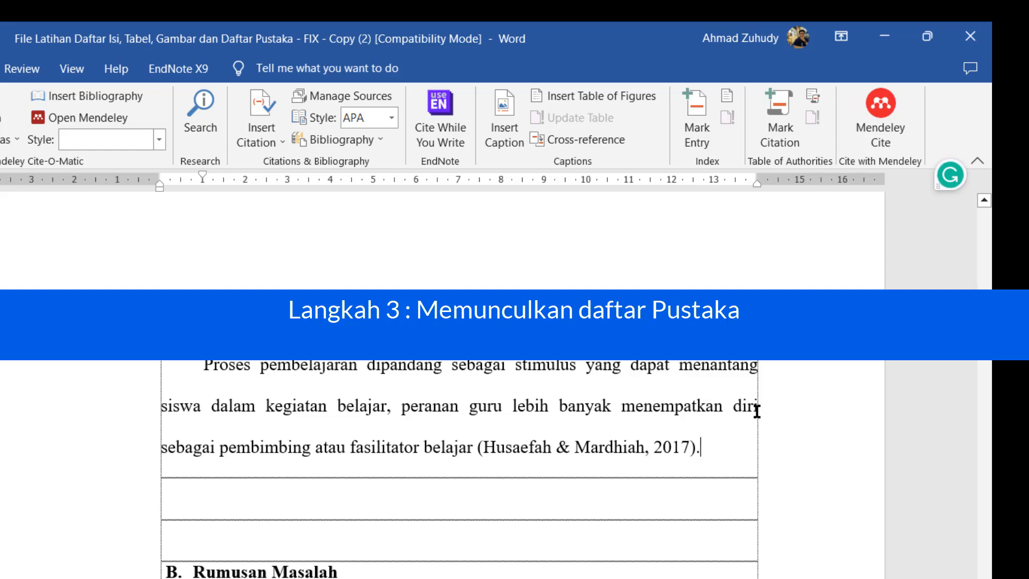
# Review the inserted citations in Latar Belakang and go to the DAFTAR PUSTAKA heading through the document outline.
pyautogui.scroll(-5, 587, 465)
pyautogui.scroll(15, 542, 435)
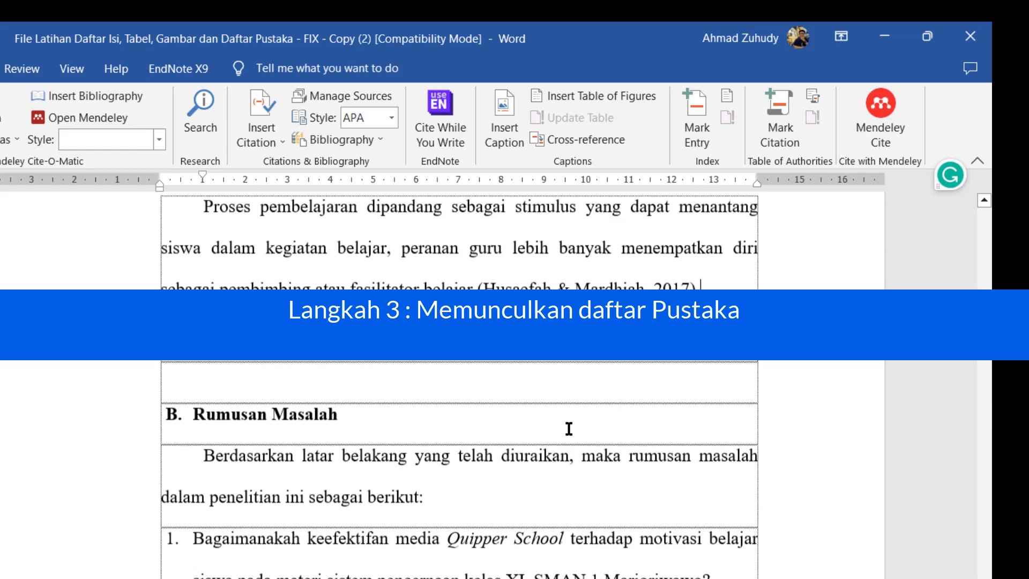
pyautogui.scroll(5, 451, 432)
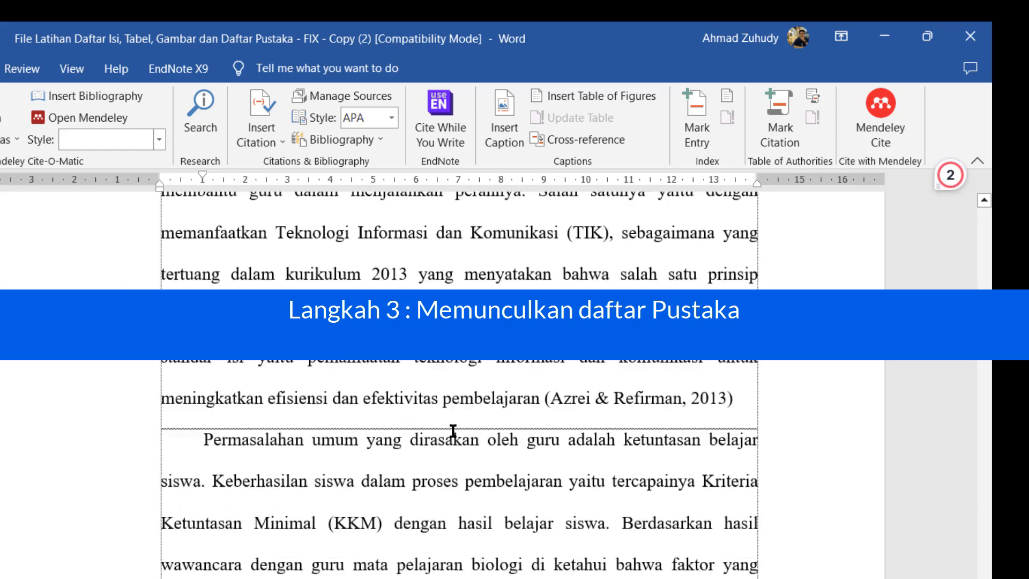
pyautogui.scroll(-3, 220, 384)
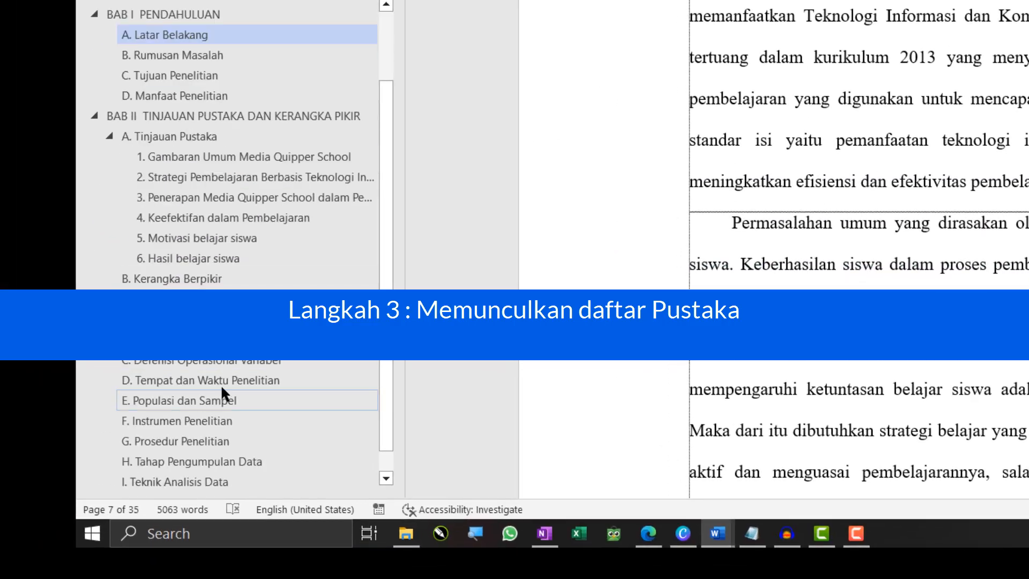
pyautogui.click(254, 480)
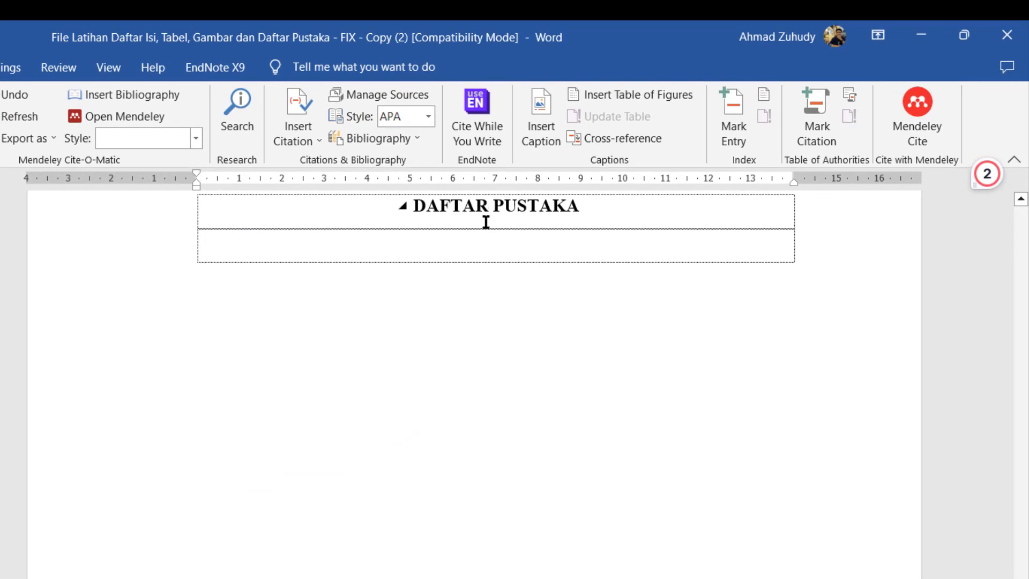
# Insert the built-in Bibliography in the empty row under the DAFTAR PUSTAKA heading.
pyautogui.scroll(1, 283, 310)
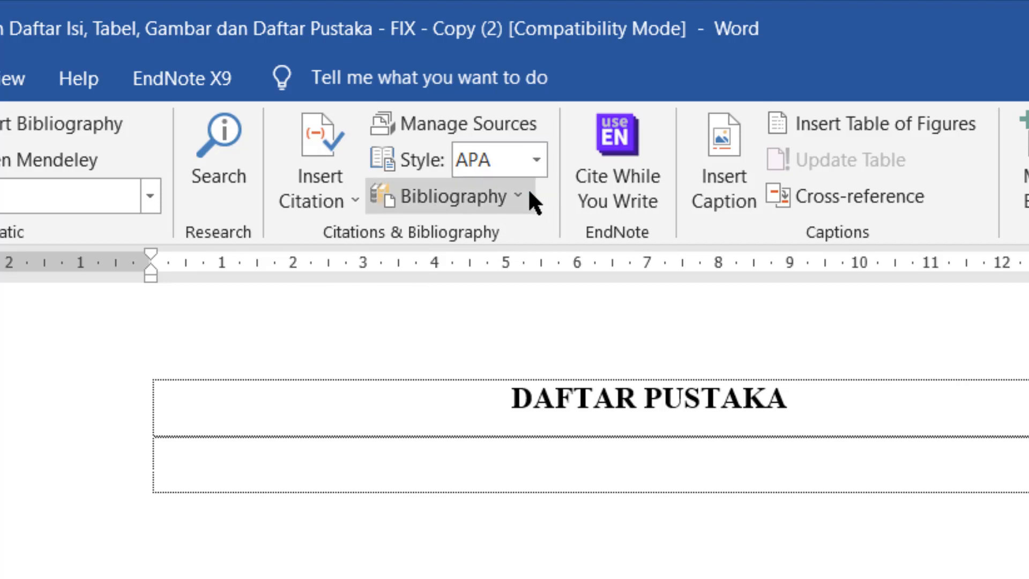
pyautogui.click(528, 188)
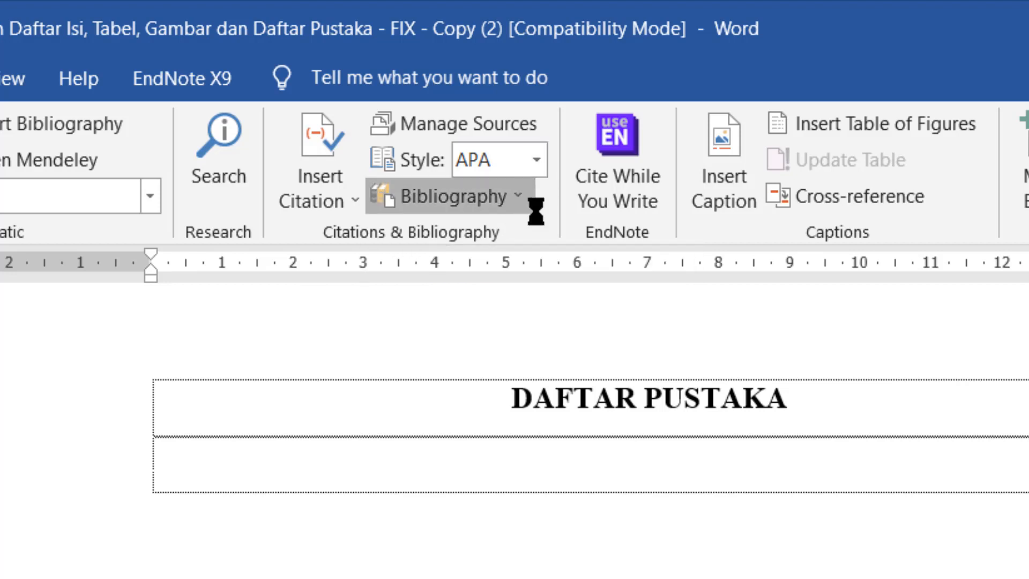
pyautogui.click(202, 477)
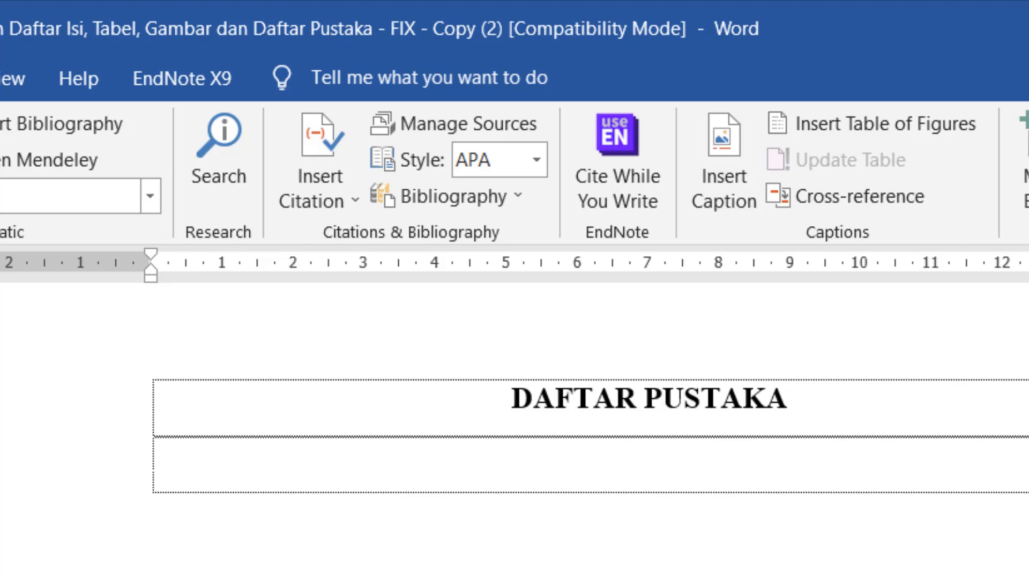
pyautogui.click(1, 278)
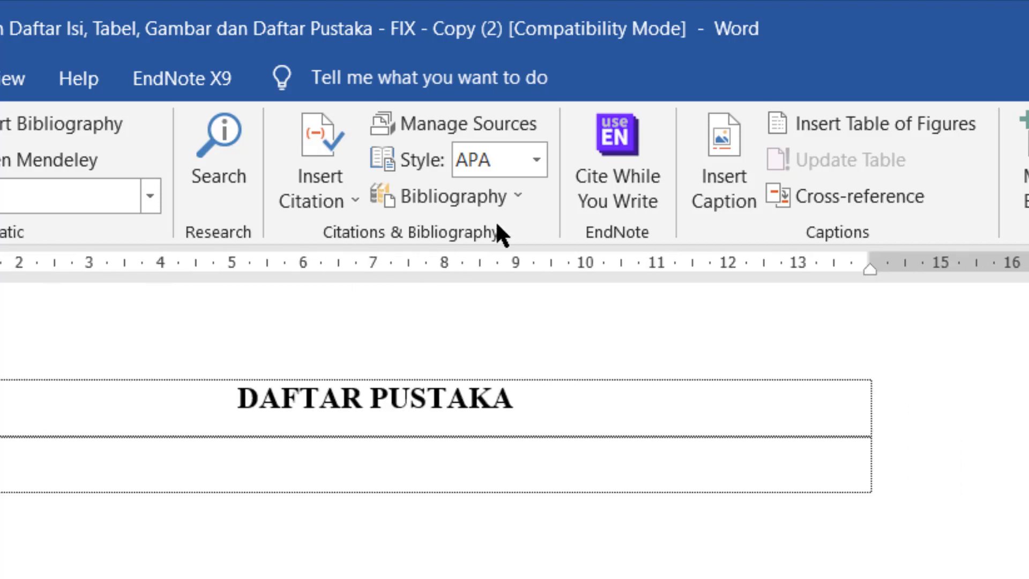
pyautogui.click(518, 197)
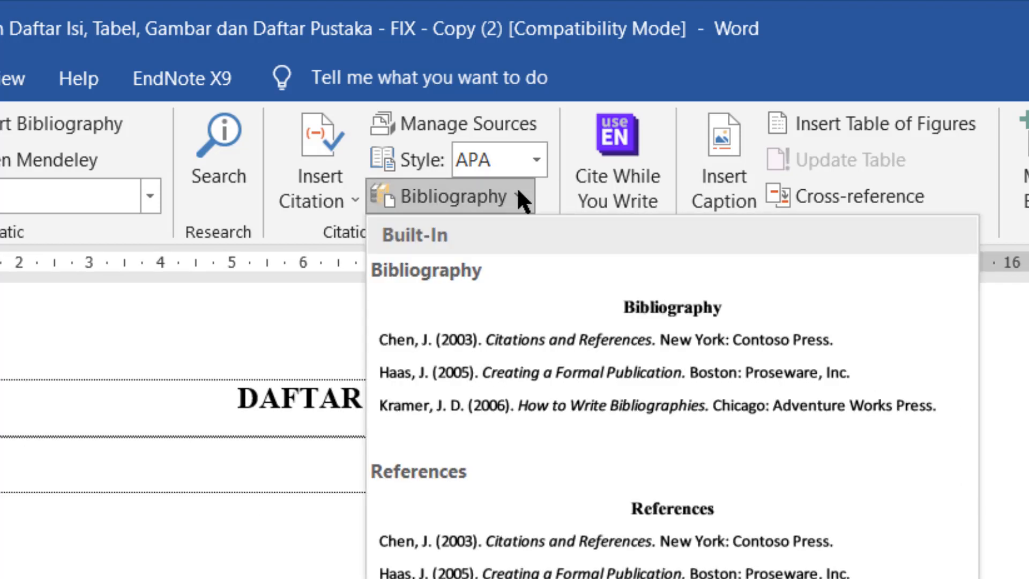
pyautogui.click(528, 324)
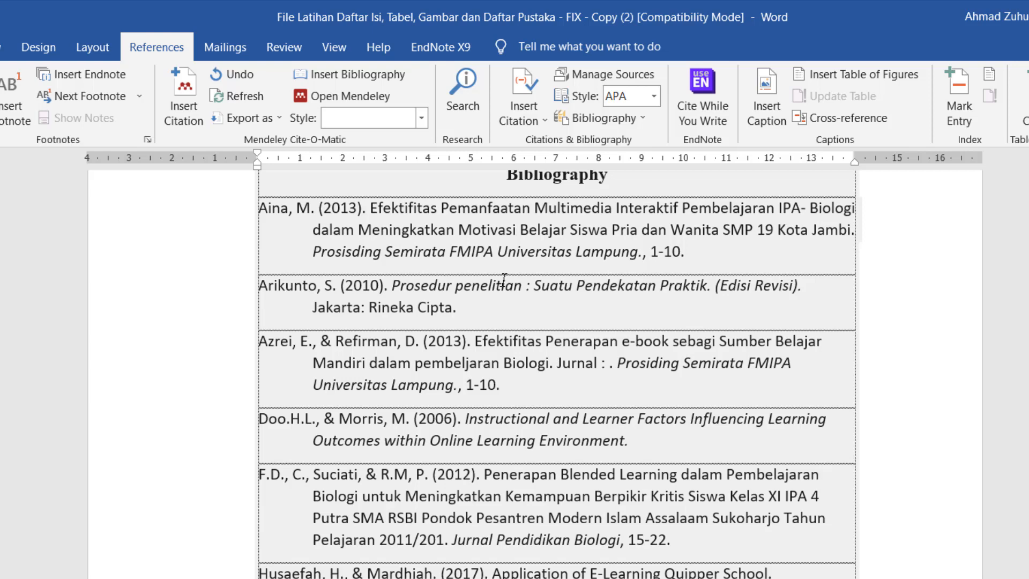
# Delete the "Bibliography" title from the row between the DAFTAR PUSTAKA heading and the first reference.
pyautogui.scroll(1, 519, 236)
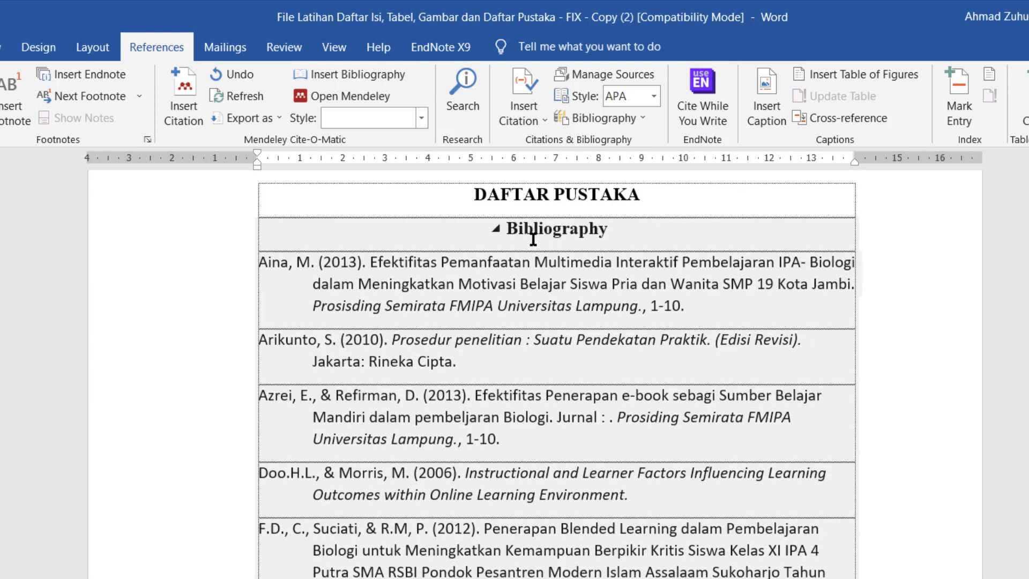
pyautogui.click(602, 228)
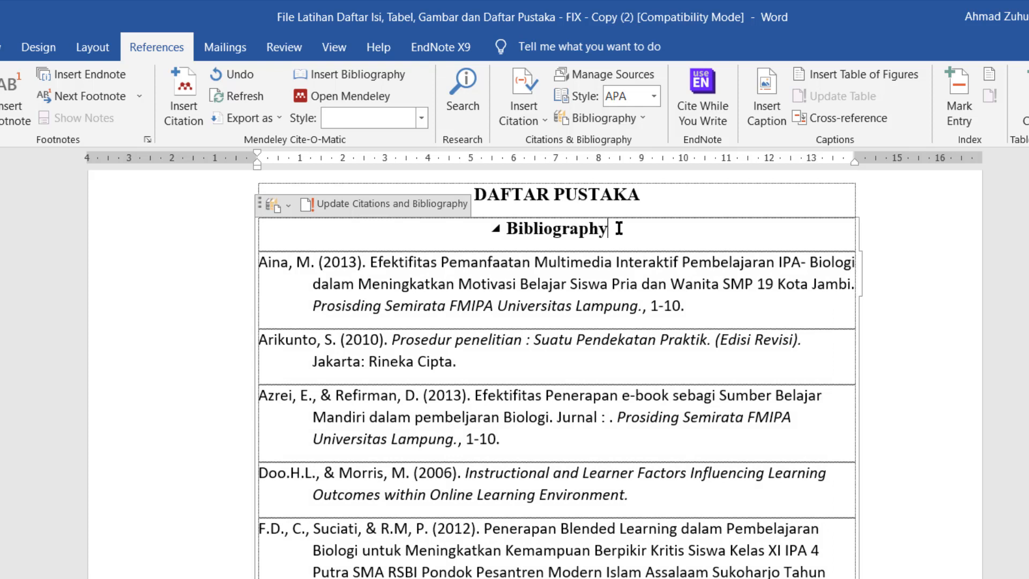
pyautogui.press('BackSpace')
pyautogui.press('BackSpace')
pyautogui.press('BackSpace')
pyautogui.press('BackSpace')
pyautogui.press('BackSpace')
pyautogui.press('BackSpace')
pyautogui.press('BackSpace')
pyautogui.press('BackSpace')
pyautogui.press('BackSpace')
pyautogui.press('BackSpace')
pyautogui.press('BackSpace')
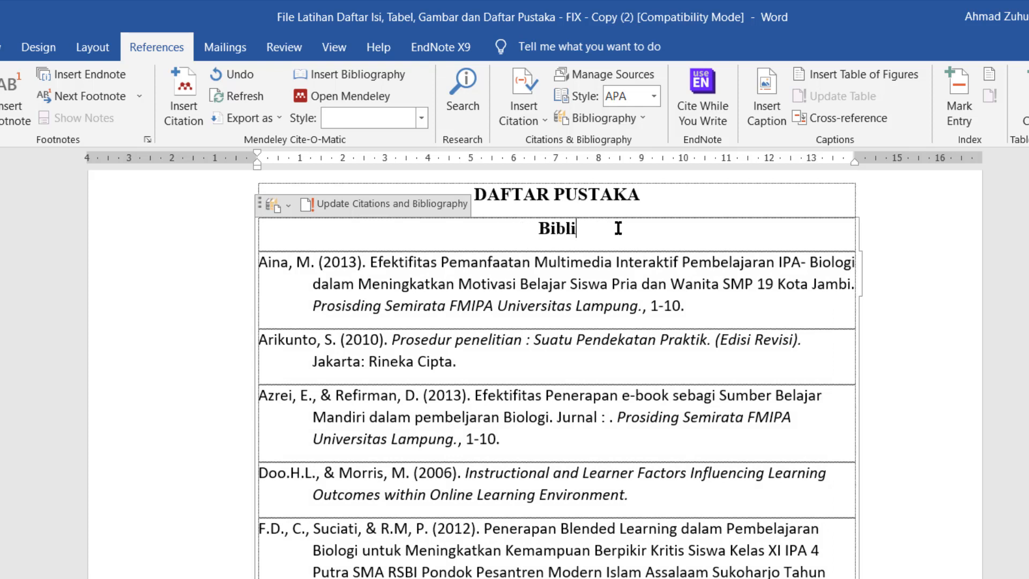
pyautogui.press('BackSpace')
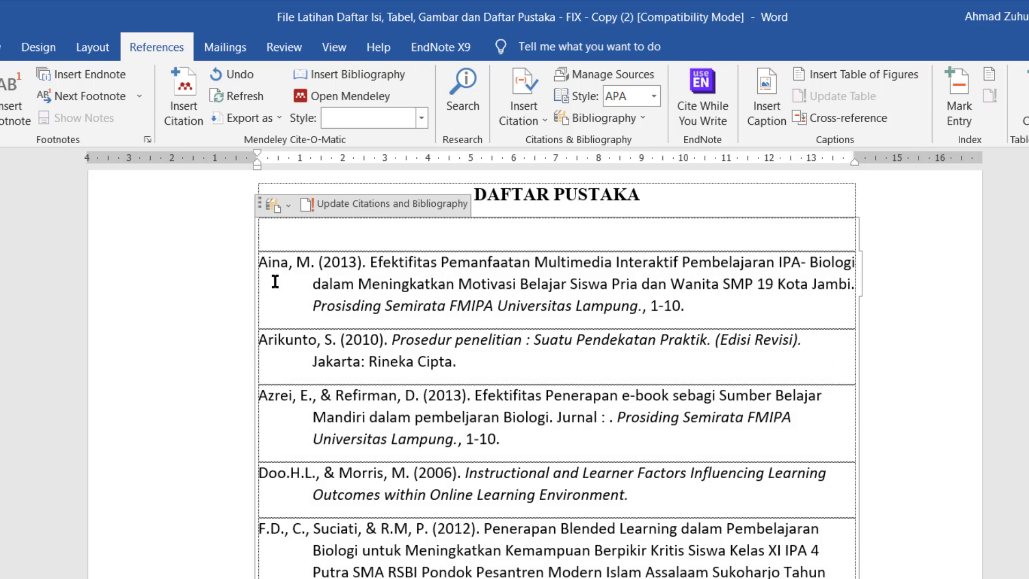
# Try the Chicago Sixteenth Edition and GB7714 citation styles on the generated bibliography.
pyautogui.click(264, 257)
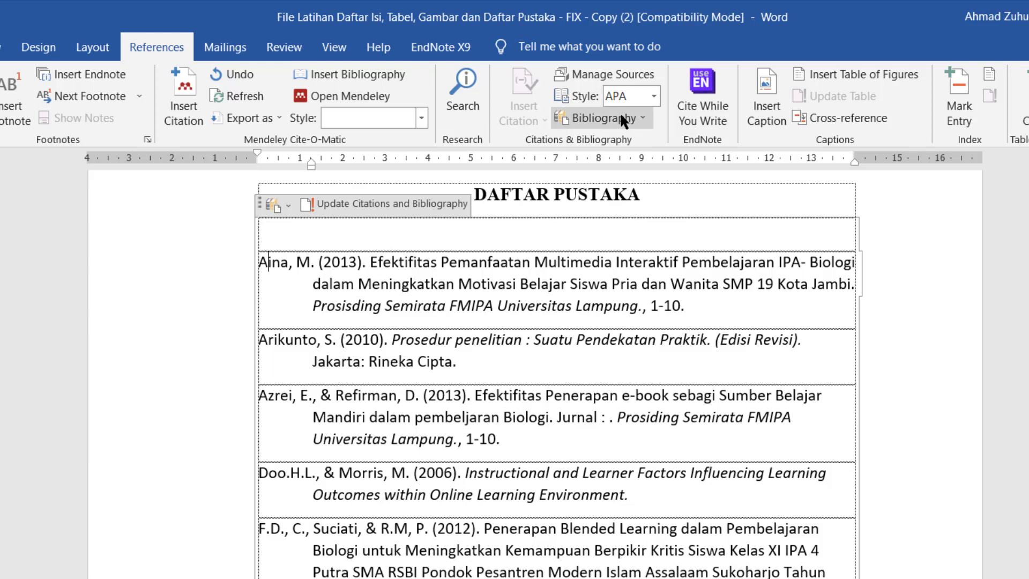
pyautogui.click(649, 93)
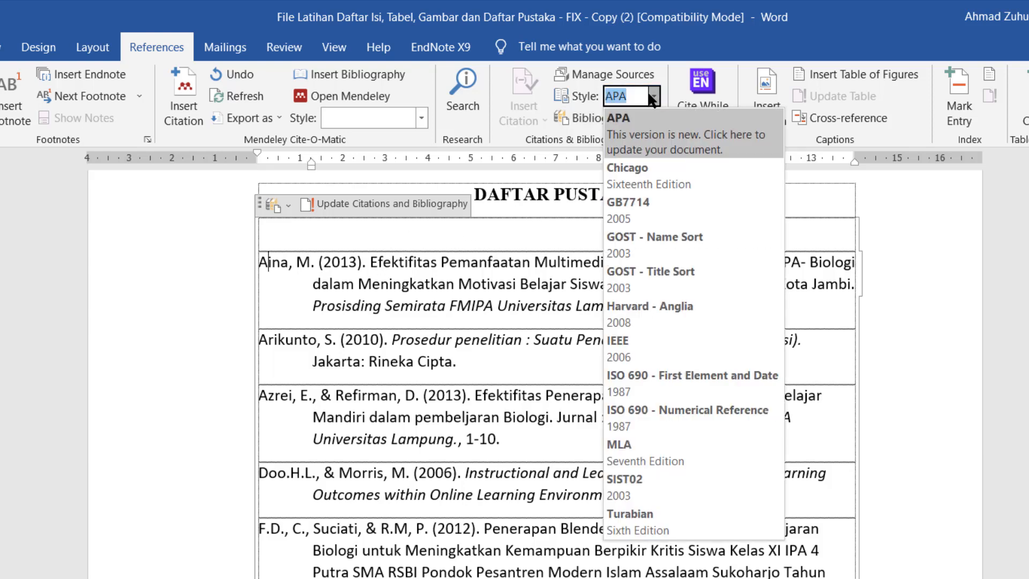
pyautogui.click(670, 181)
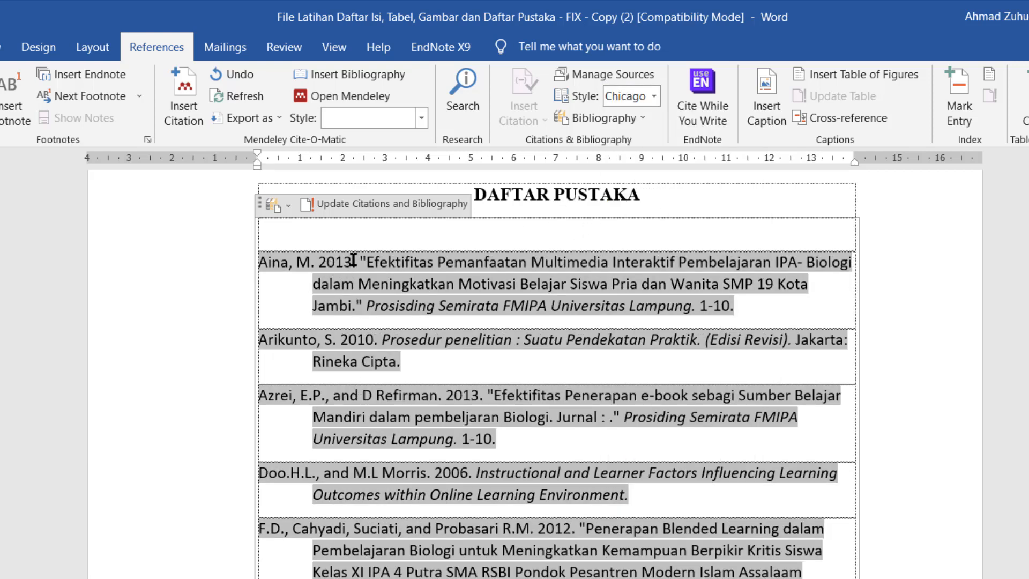
pyautogui.click(653, 97)
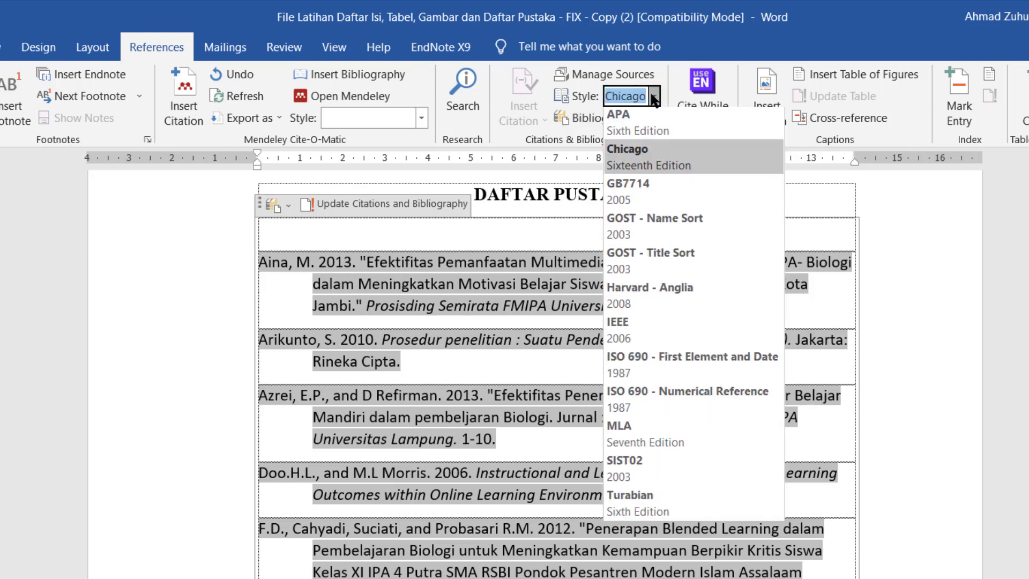
pyautogui.click(660, 198)
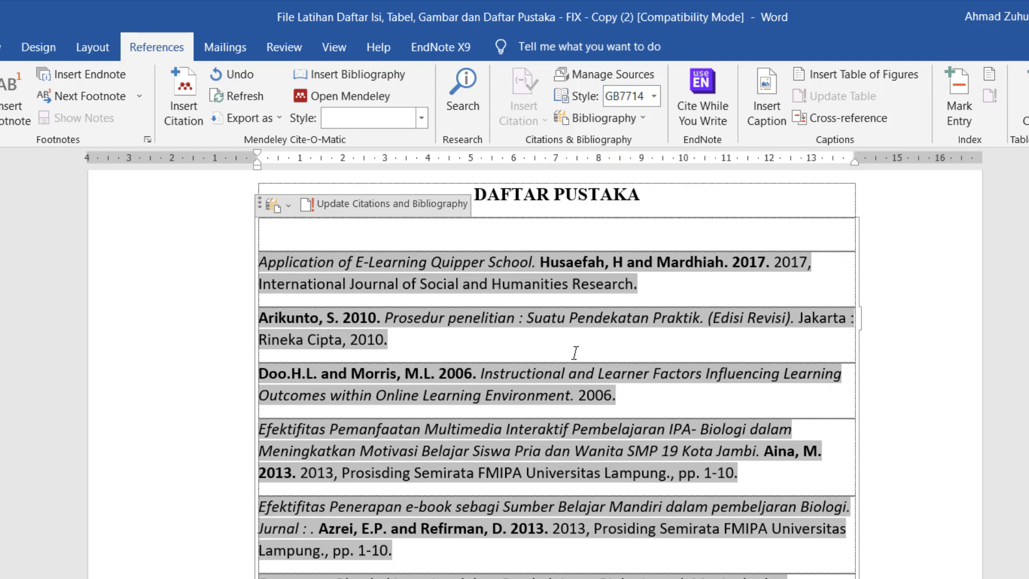
# Try the IEEE citation style on the bibliography and return it to APA Sixth Edition.
pyautogui.click(654, 95)
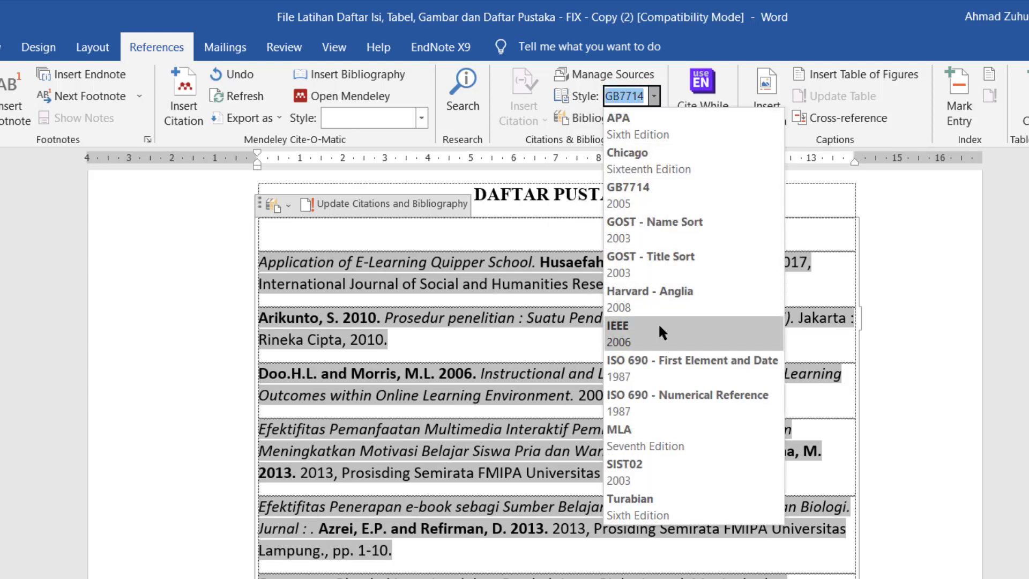
pyautogui.press('Escape')
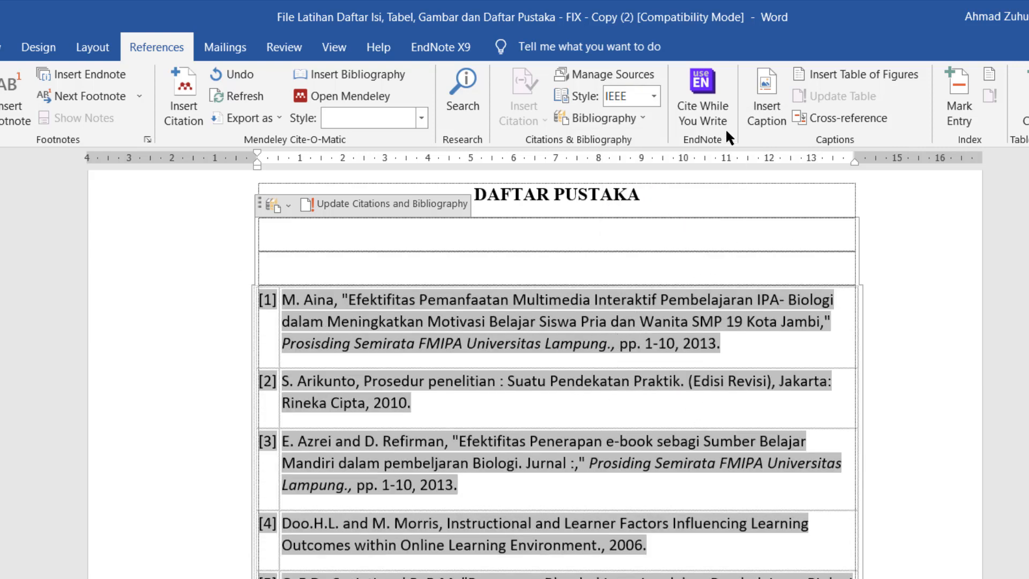
pyautogui.click(653, 96)
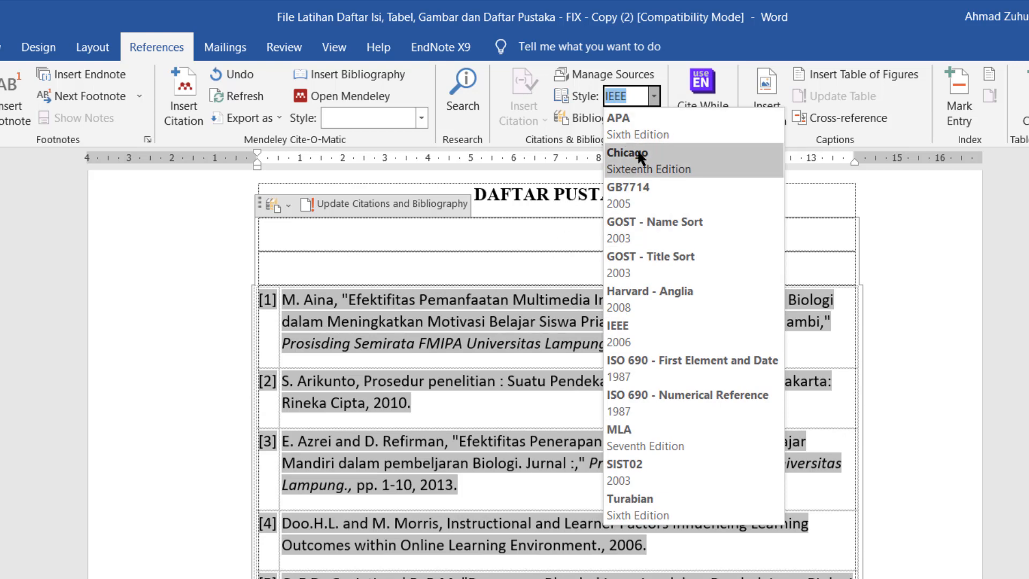
pyautogui.click(684, 132)
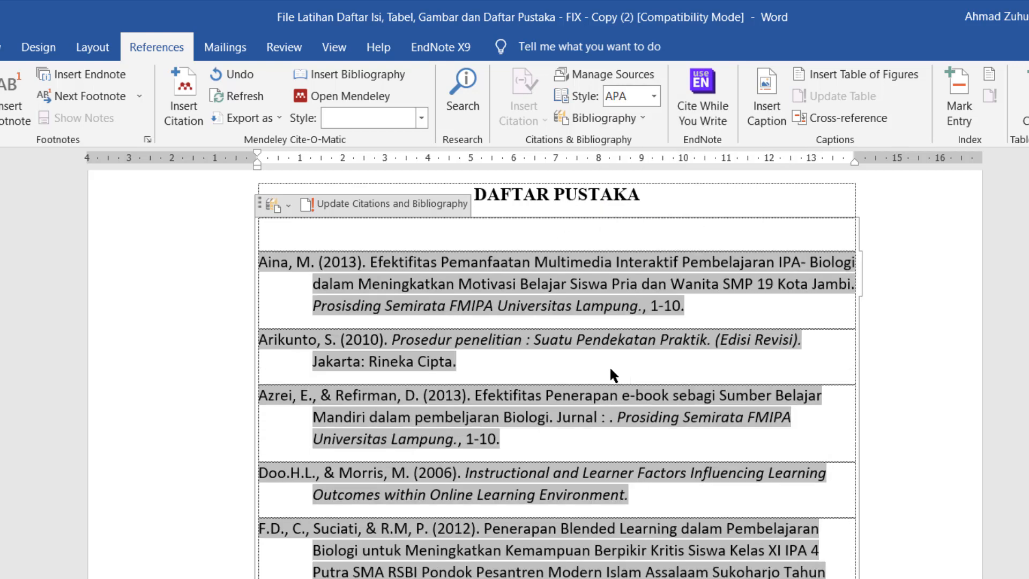
# Deselect the bibliography and examine the DAFTAR PUSTAKA page in the print preview.
pyautogui.moveTo(475, 194); pyautogui.dragTo(640, 198)
pyautogui.click(659, 199)
pyautogui.scroll(4, 728, 323)
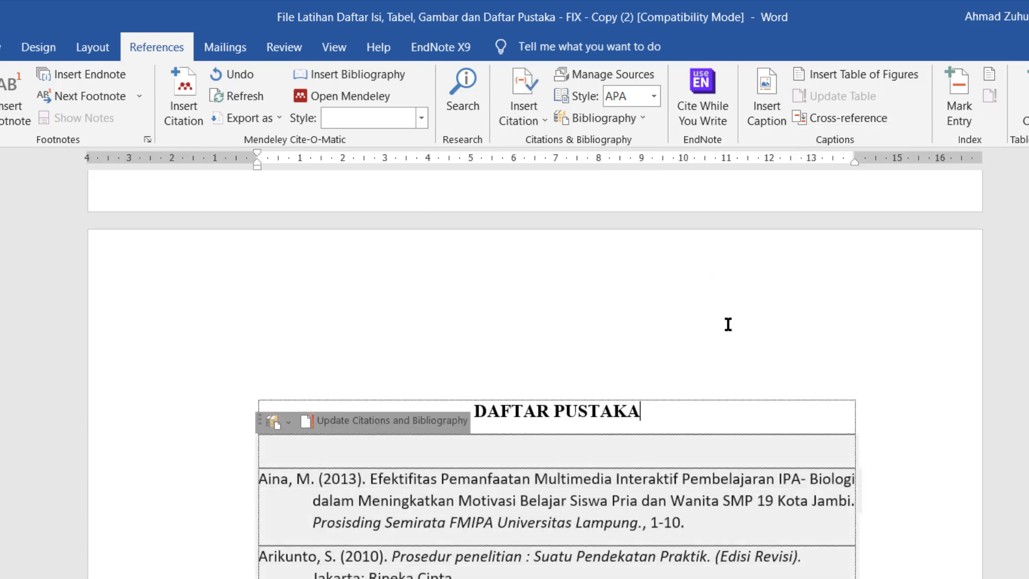
pyautogui.scroll(-2, 728, 324)
pyautogui.hotkey('ctrl', 'p')
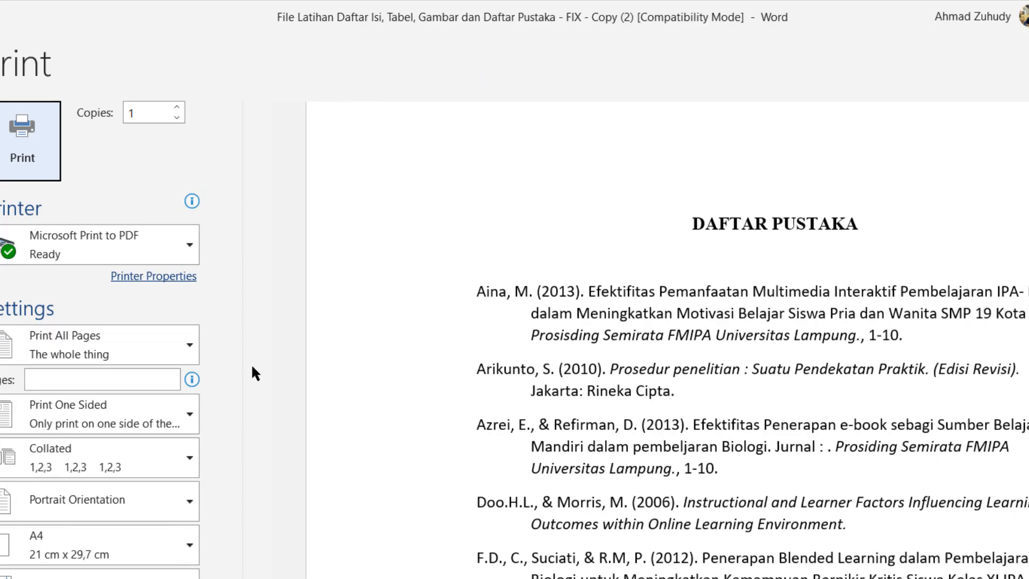